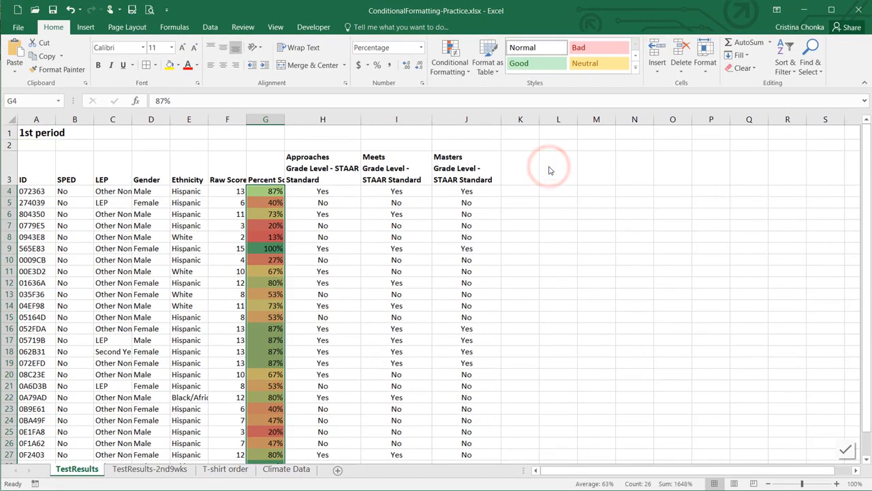
Deselect column G to view the red-to-green colour scale on the percent scores
{"action": "left_click", "coordinate": [275, 248]}
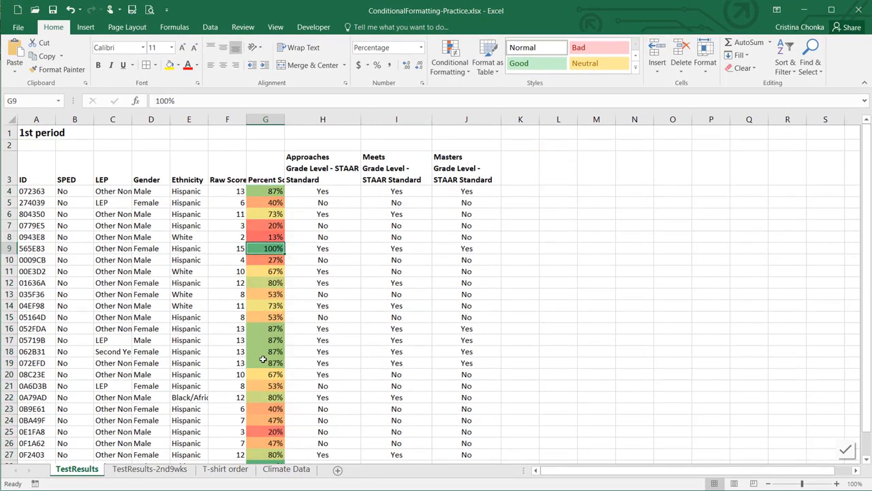
Undo the colour scale and add a Top 10 Items rule with green fill and dark green text
{"action": "key", "text": "ctrl+z"}
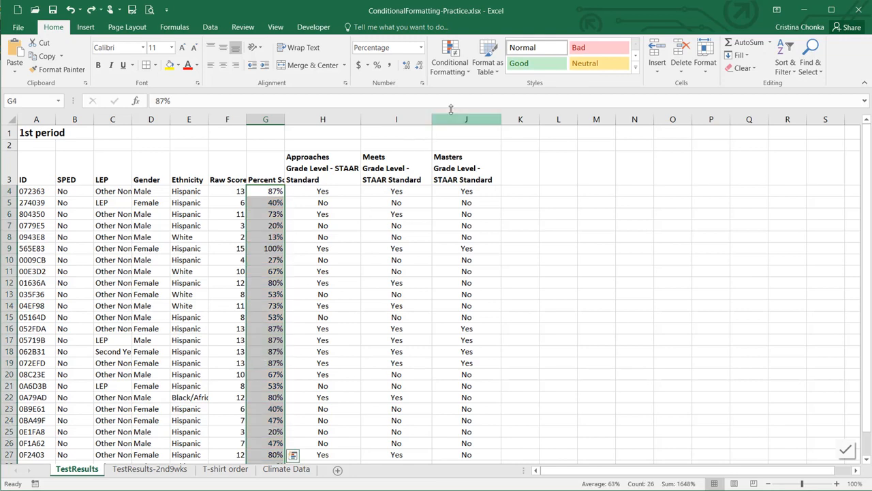
{"action": "left_click", "coordinate": [453, 67]}
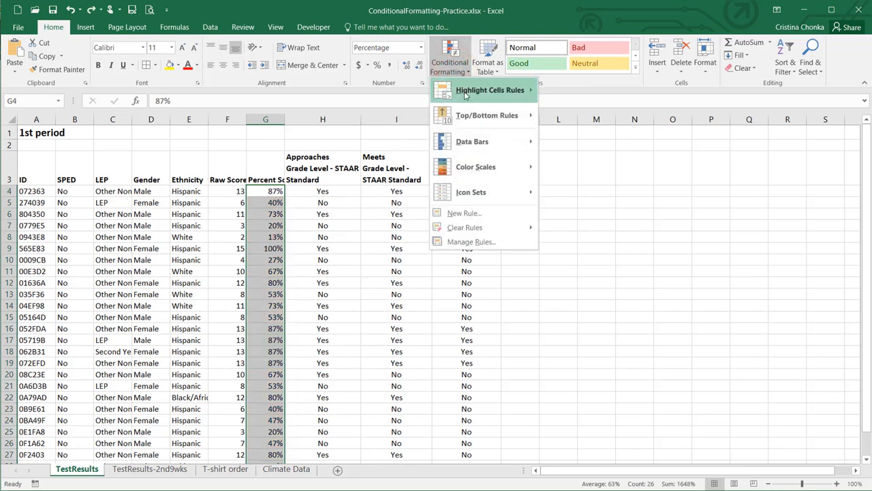
{"action": "mouse_move", "coordinate": [477, 120]}
{"action": "left_click", "coordinate": [587, 117]}
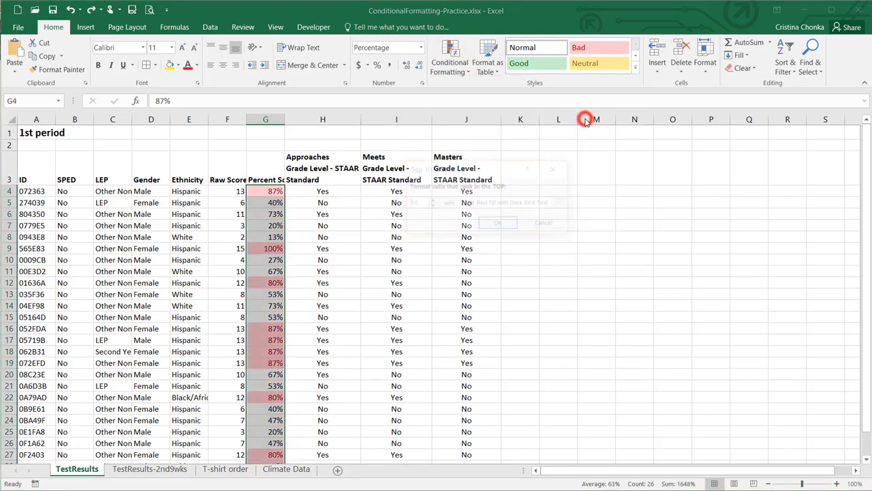
{"action": "left_click", "coordinate": [561, 204]}
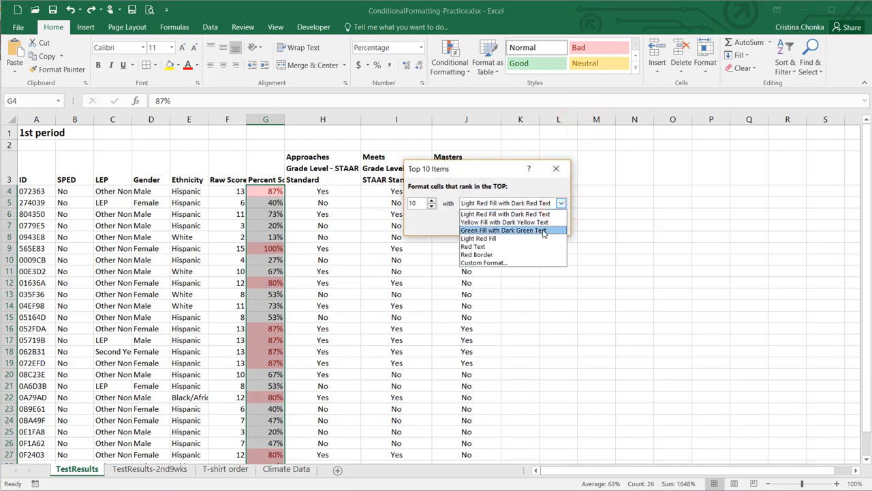
{"action": "left_click", "coordinate": [544, 230]}
{"action": "left_click", "coordinate": [501, 225]}
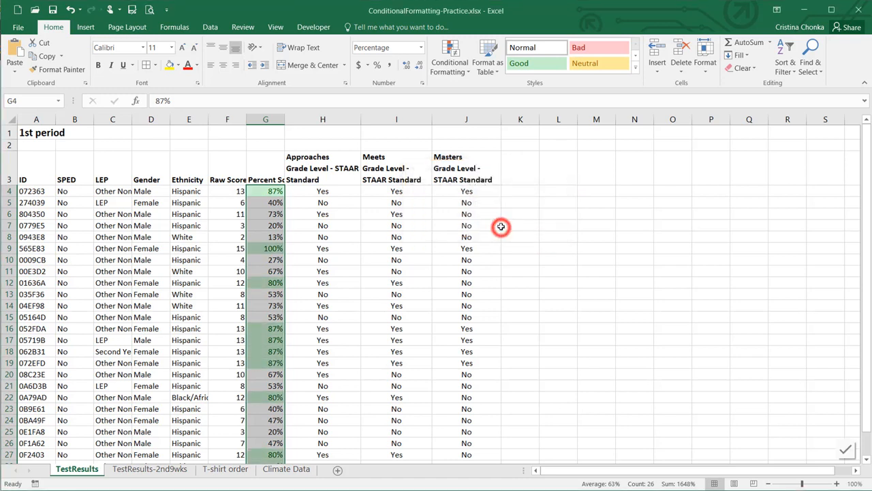
Add a Bottom 10 Items rule with light red fill to the percent scores
{"action": "left_click", "coordinate": [450, 60]}
{"action": "mouse_move", "coordinate": [481, 125]}
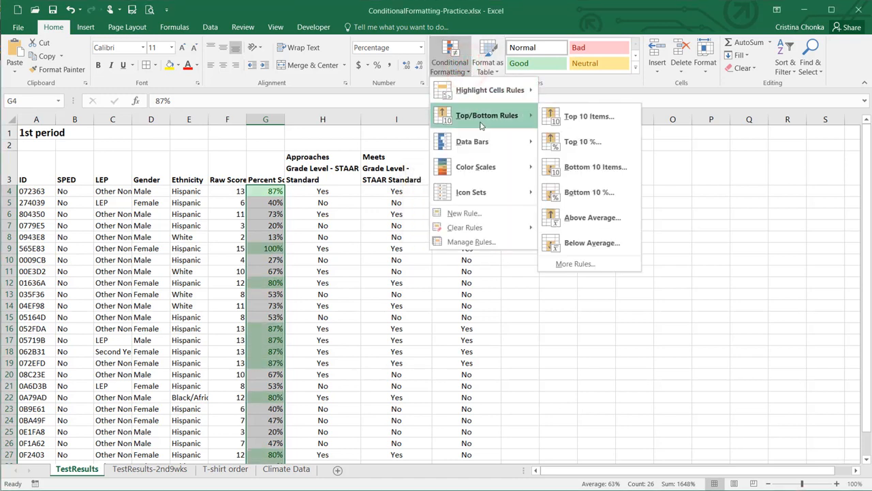
{"action": "left_click", "coordinate": [576, 167]}
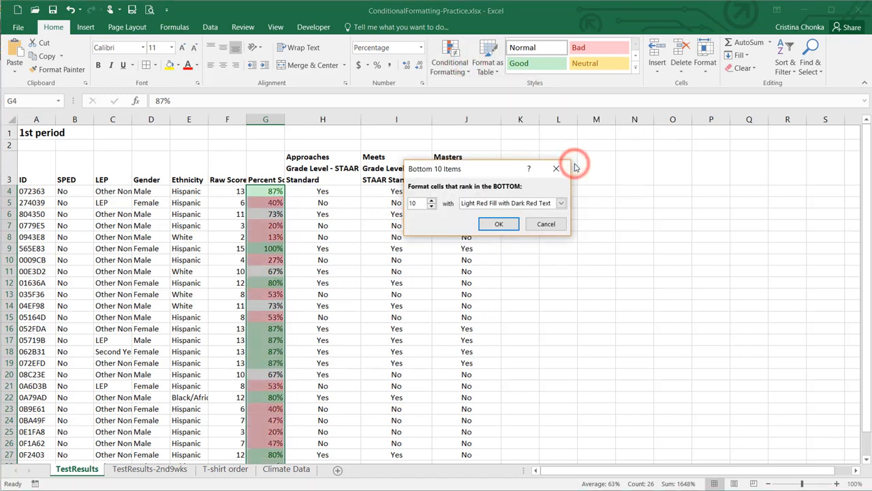
{"action": "left_click", "coordinate": [499, 225]}
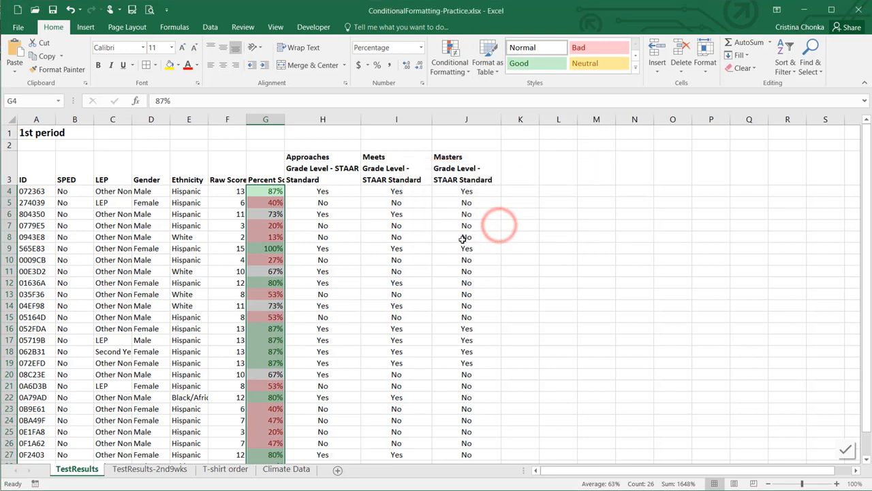
{"action": "left_click", "coordinate": [386, 249]}
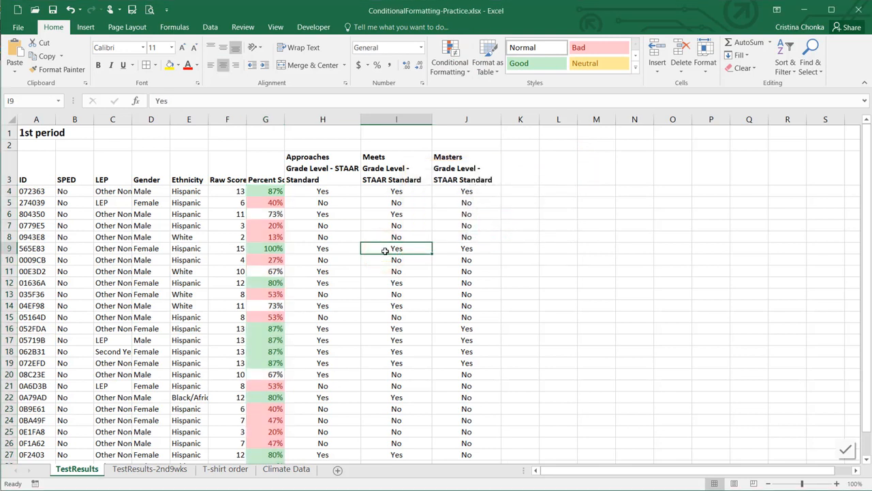
On TestResults-2nd9wks, select the Exam 1–3 scores B4:D29 and start a custom colour-scale rule
{"action": "left_click", "coordinate": [150, 471]}
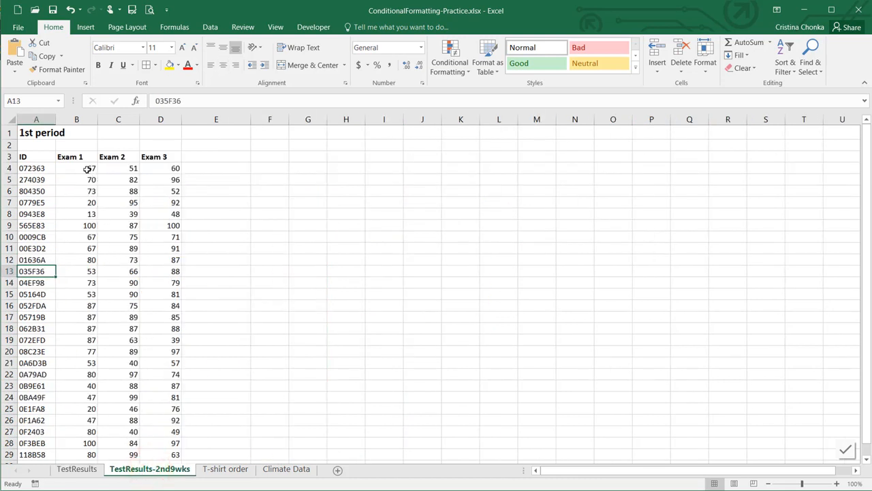
{"action": "left_click_drag", "start_coordinate": [89, 169], "coordinate": [150, 404]}
{"action": "scroll", "coordinate": [150, 403], "scroll_direction": "up", "scroll_amount": 2}
{"action": "left_click", "coordinate": [463, 73]}
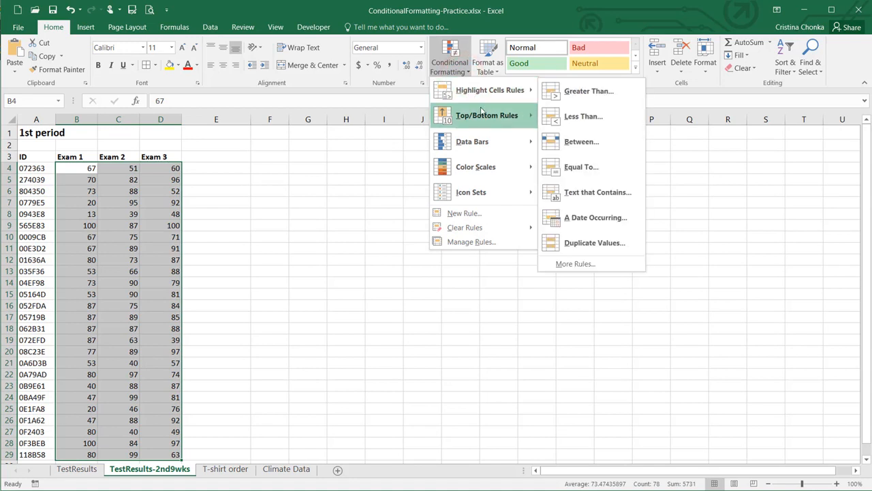
{"action": "mouse_move", "coordinate": [510, 166]}
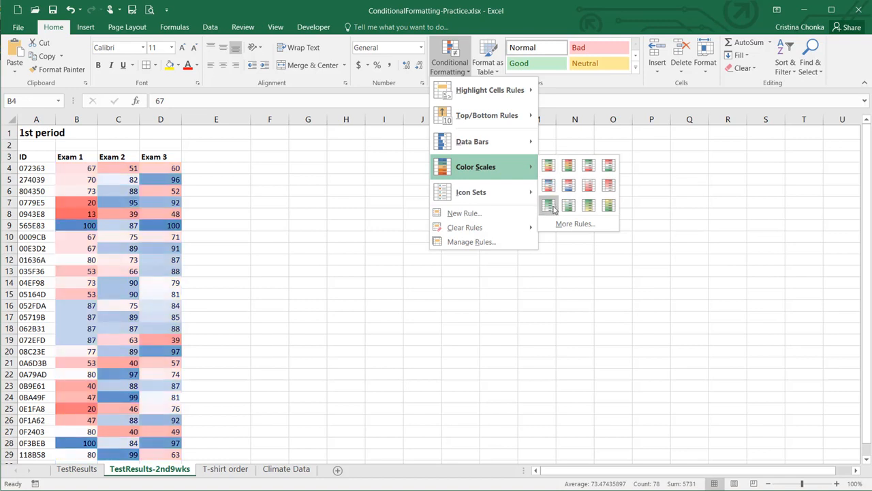
{"action": "left_click", "coordinate": [556, 223]}
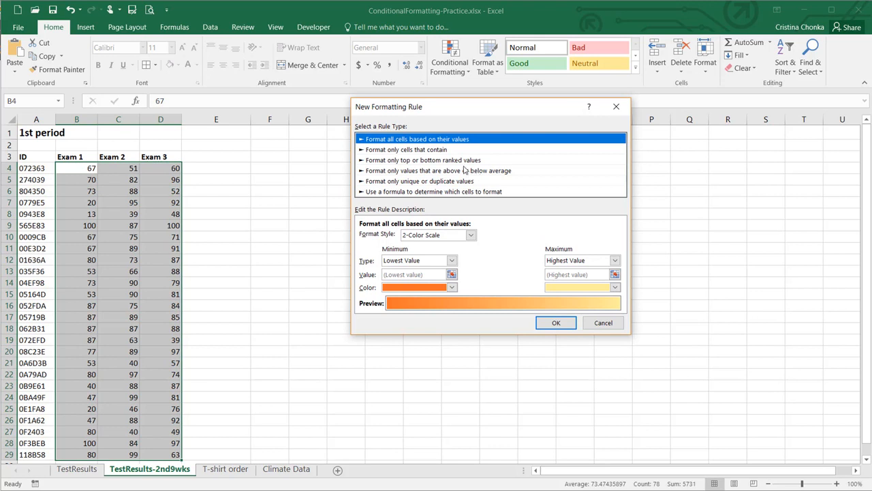
Make the rule a 3-Color Scale with a 70th-percentile midpoint and apply it
{"action": "left_click", "coordinate": [452, 235]}
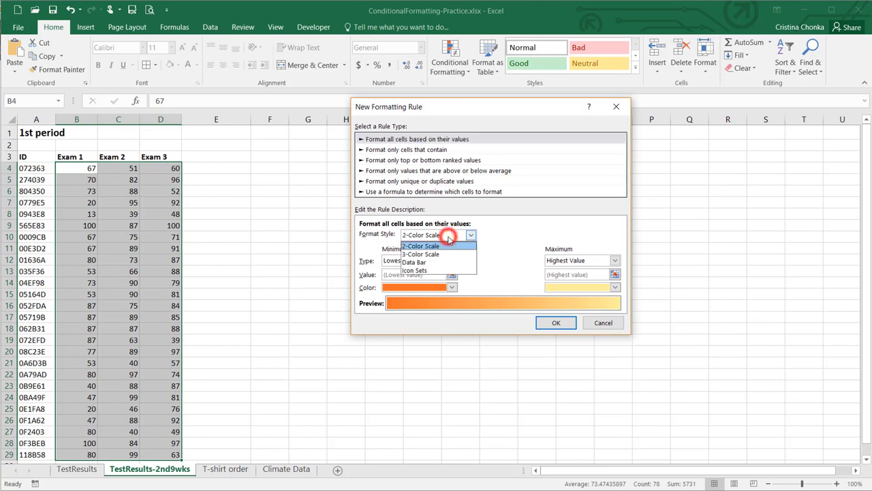
{"action": "left_click", "coordinate": [444, 256]}
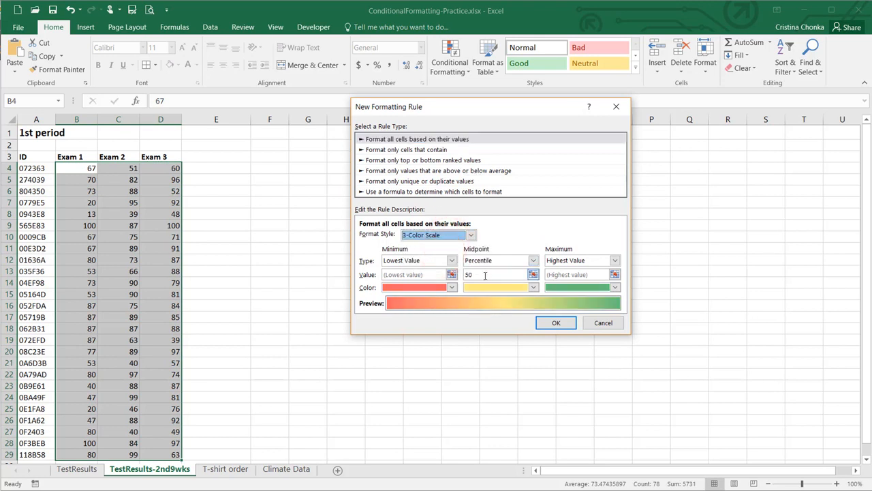
{"action": "left_click", "coordinate": [482, 274]}
{"action": "left_click", "coordinate": [467, 274]}
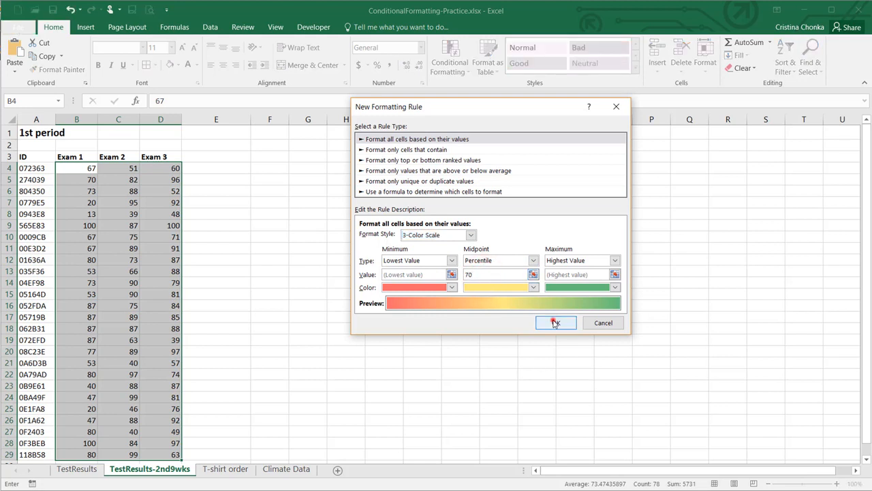
{"action": "left_click", "coordinate": [556, 322]}
{"action": "left_click", "coordinate": [174, 229]}
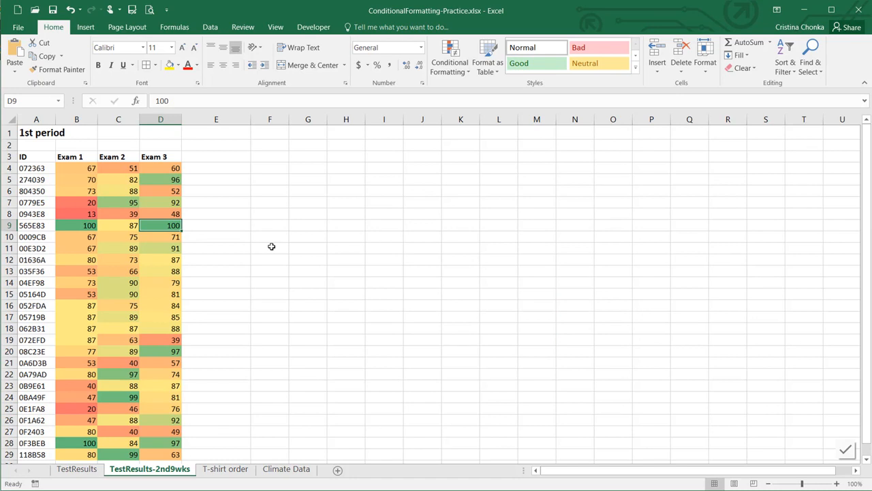
Undo the 3-color scale, try arrow icons via Quick Analysis, then clear the exam scores' formatting
{"action": "key", "text": "ctrl+z"}
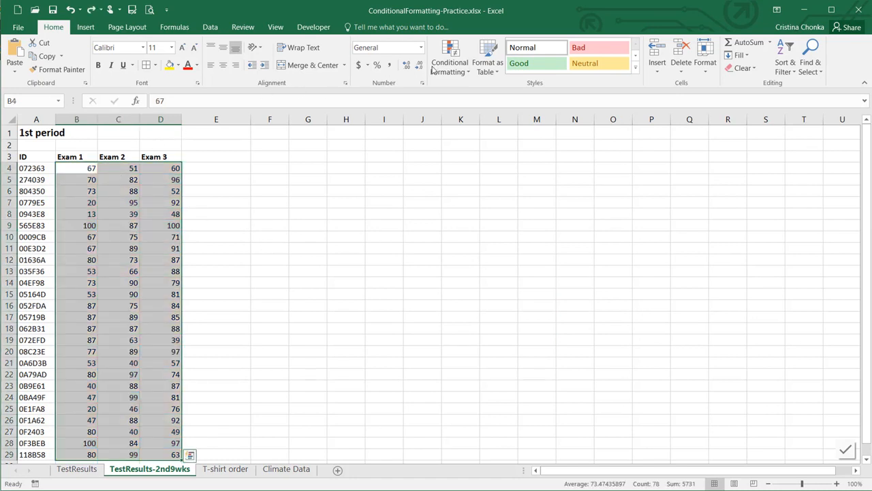
{"action": "scroll", "coordinate": [261, 376], "scroll_direction": "down", "scroll_amount": 1}
{"action": "left_click", "coordinate": [189, 431]}
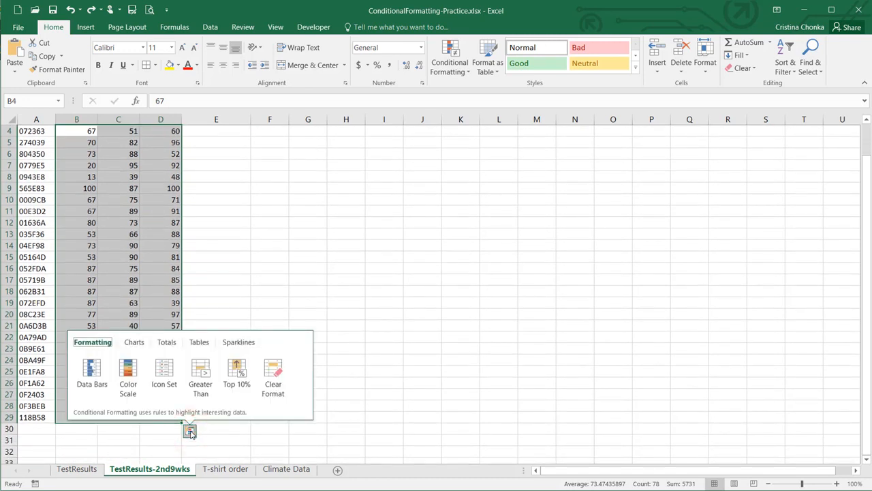
{"action": "left_click", "coordinate": [170, 382]}
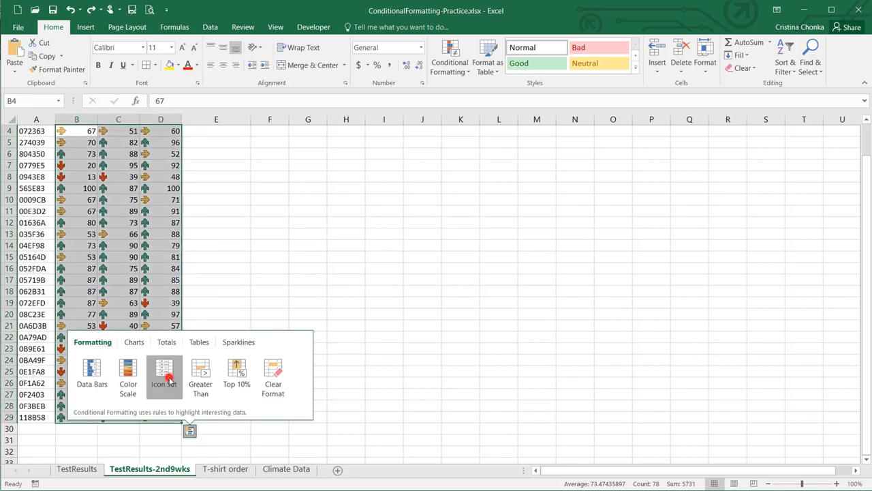
{"action": "left_click", "coordinate": [189, 432]}
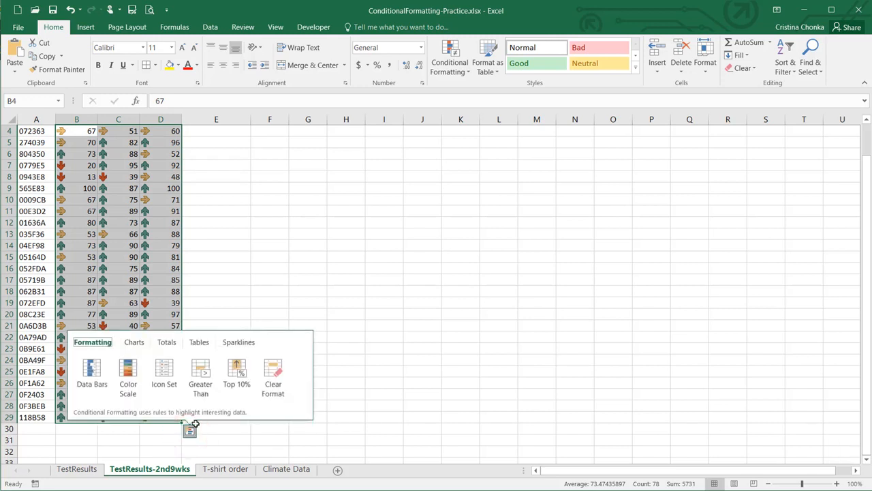
{"action": "left_click", "coordinate": [271, 385]}
{"action": "scroll", "coordinate": [191, 186], "scroll_direction": "up", "scroll_amount": 1}
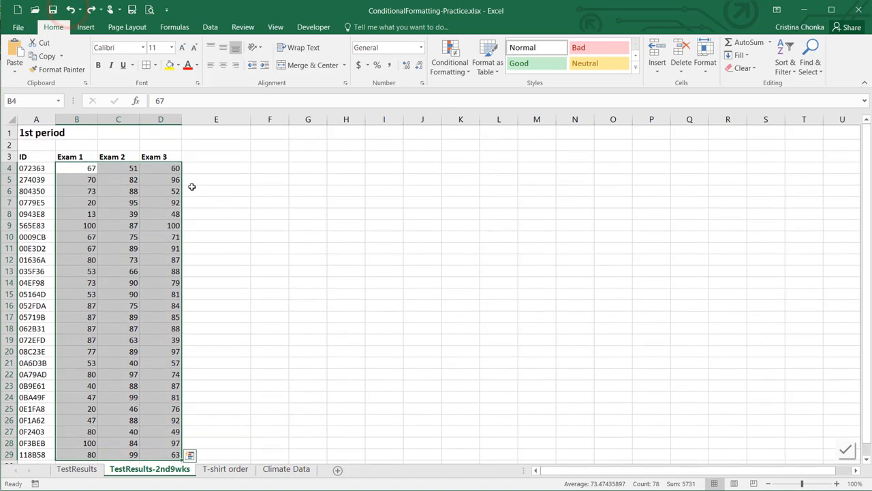
Select the Exam 2 scores and start a new formula-based conditional formatting rule
{"action": "left_click_drag", "start_coordinate": [112, 169], "coordinate": [119, 454]}
{"action": "scroll", "coordinate": [121, 435], "scroll_direction": "down", "scroll_amount": 1}
{"action": "scroll", "coordinate": [121, 432], "scroll_direction": "up", "scroll_amount": 1}
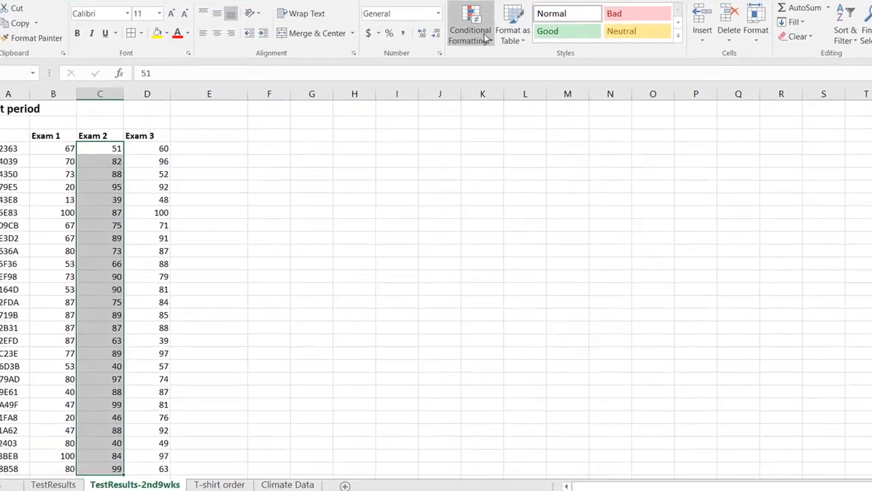
{"action": "left_click", "coordinate": [486, 38]}
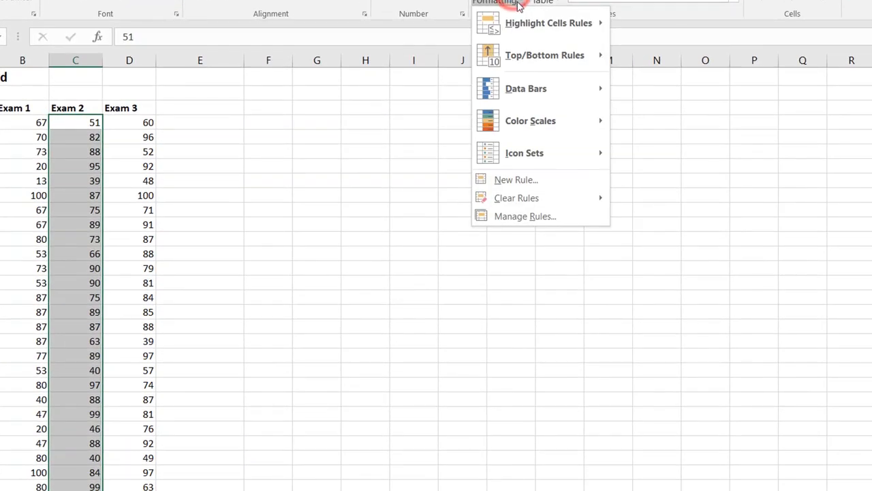
{"action": "left_click", "coordinate": [518, 181]}
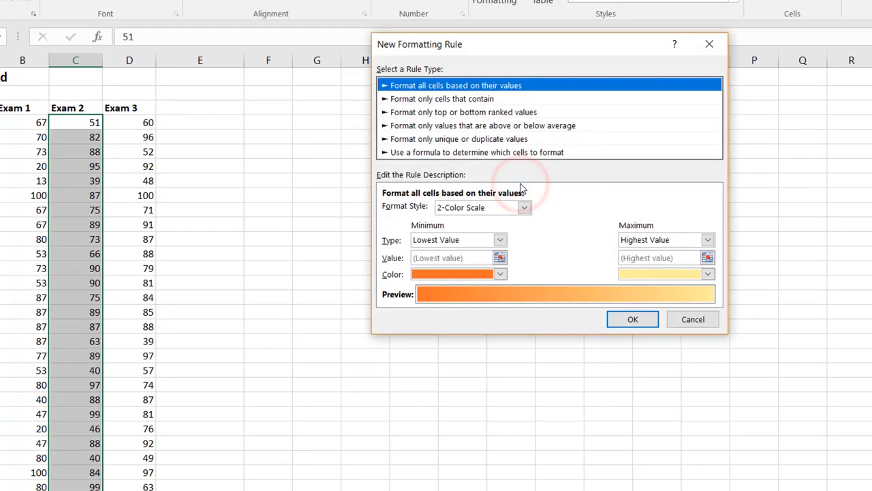
{"action": "left_click", "coordinate": [486, 152]}
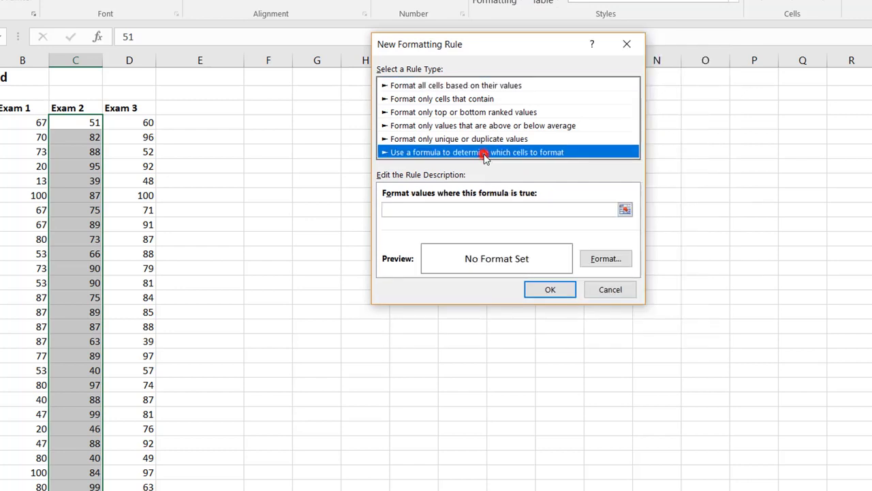
{"action": "left_click", "coordinate": [611, 211]}
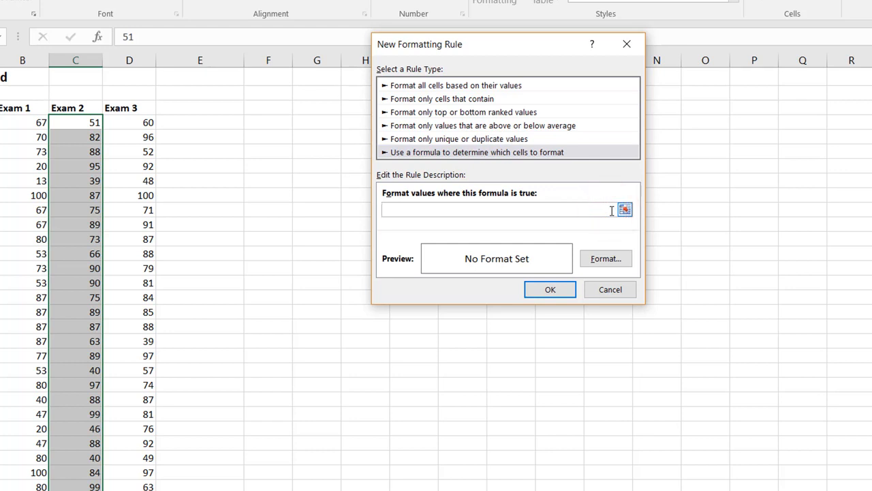
Enter the rule formula =$C4<$B4, removing the row locks from both references
{"action": "left_click", "coordinate": [74, 124]}
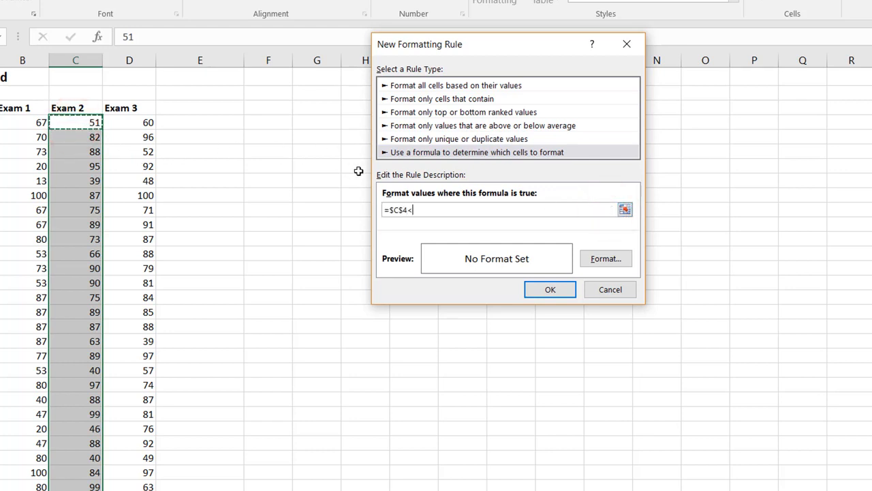
{"action": "left_click", "coordinate": [24, 123]}
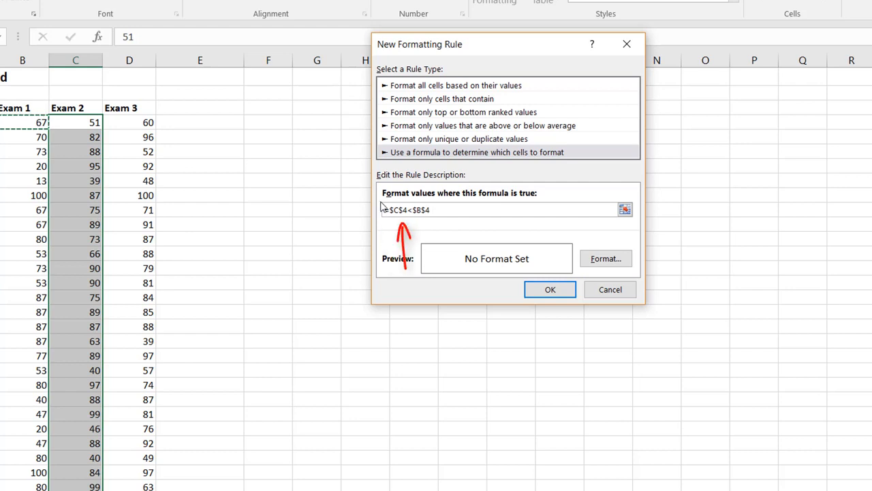
{"action": "left_click", "coordinate": [406, 209]}
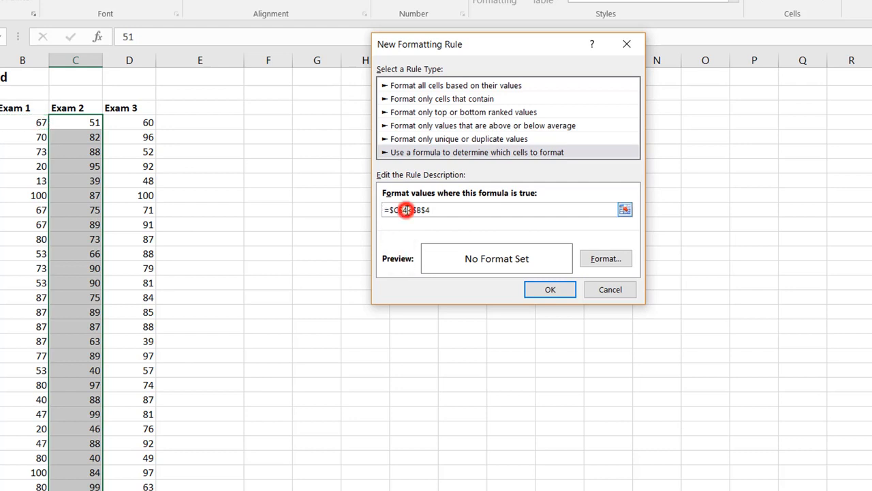
{"action": "left_click", "coordinate": [402, 210]}
{"action": "key", "text": "BackSpace"}
{"action": "left_click", "coordinate": [421, 210]}
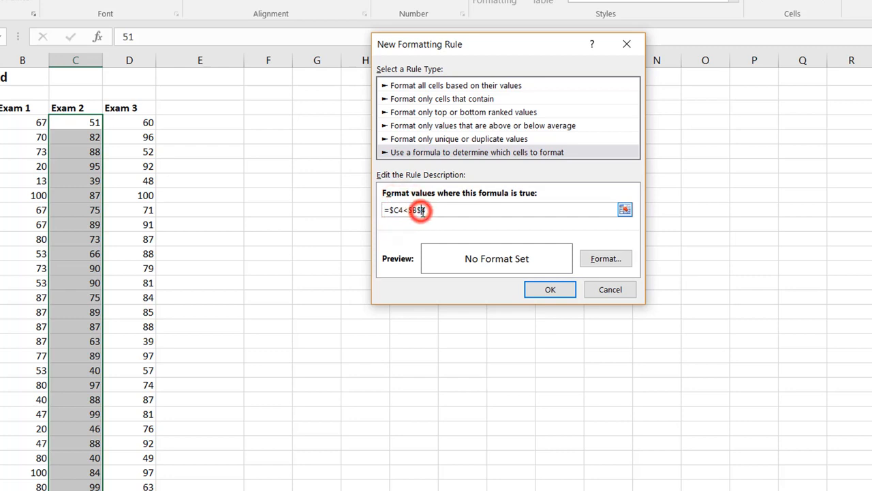
{"action": "key", "text": "BackSpace"}
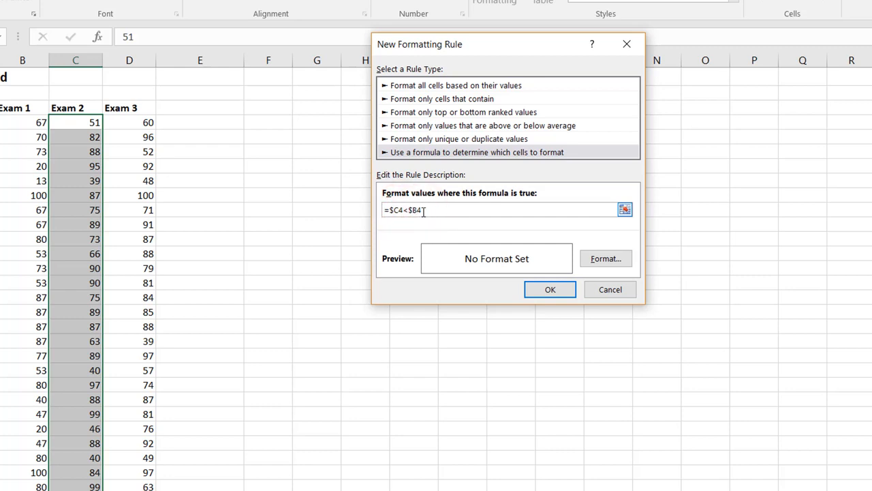
{"action": "left_click", "coordinate": [609, 259]}
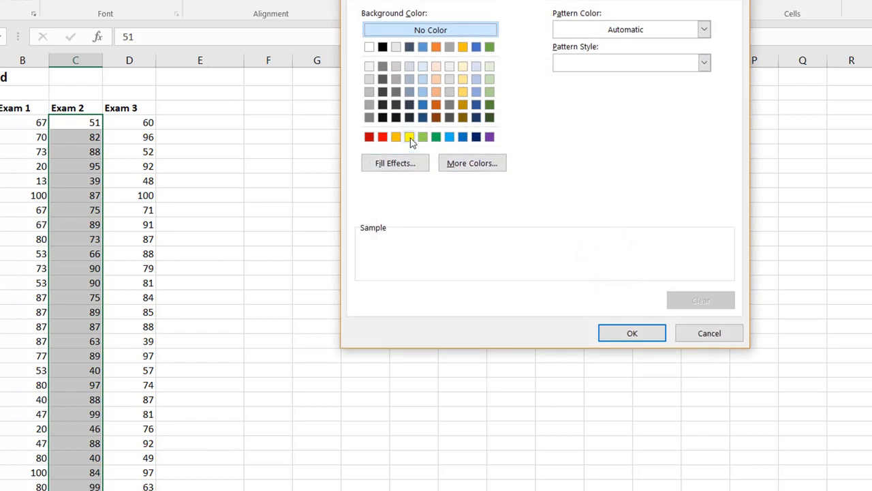
Format the rule with gold fill and bold italic text, apply it, then select the Exam 3 scores
{"action": "left_click", "coordinate": [462, 91]}
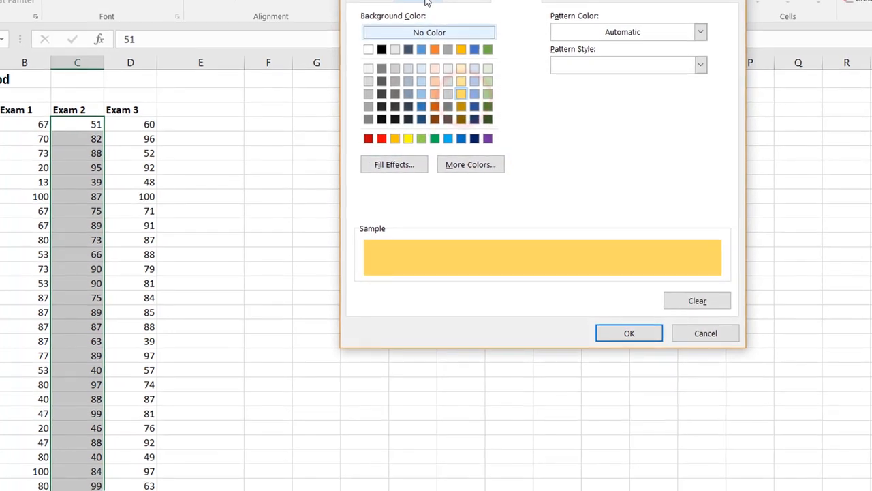
{"action": "left_click", "coordinate": [428, 2]}
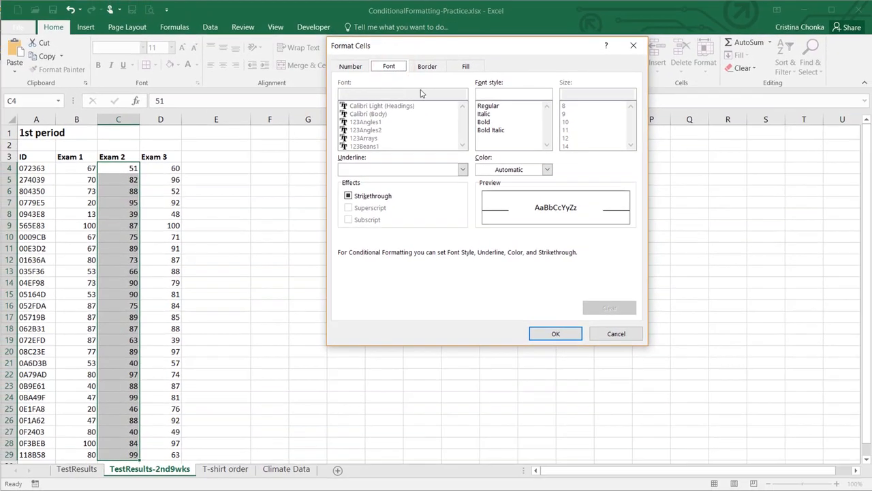
{"action": "left_click", "coordinate": [487, 130]}
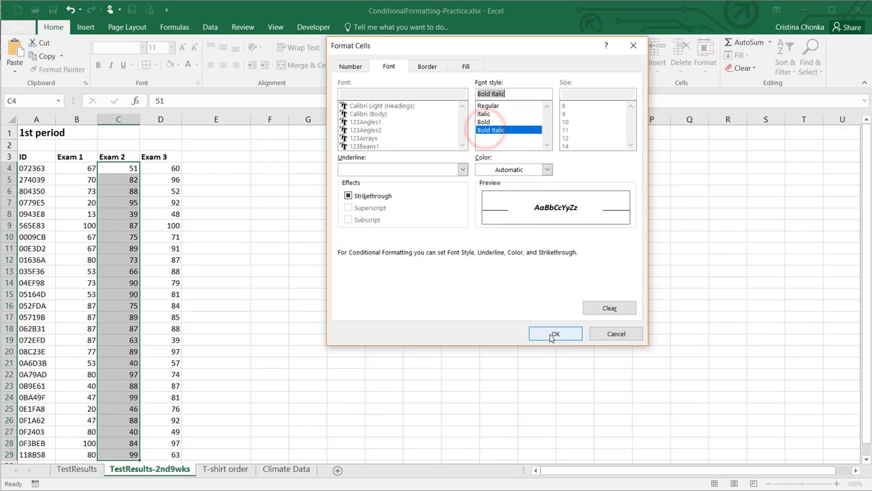
{"action": "left_click", "coordinate": [553, 333]}
{"action": "left_click", "coordinate": [498, 300]}
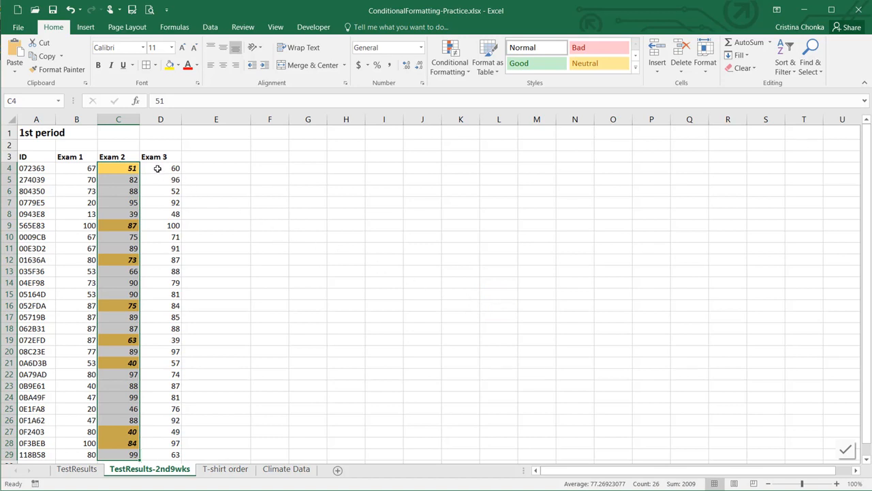
{"action": "left_click_drag", "start_coordinate": [157, 168], "coordinate": [162, 448]}
Start a new formula-based conditional formatting rule for the Exam 3 scores
{"action": "scroll", "coordinate": [171, 415], "scroll_direction": "down", "scroll_amount": 1}
{"action": "scroll", "coordinate": [173, 415], "scroll_direction": "up", "scroll_amount": 1}
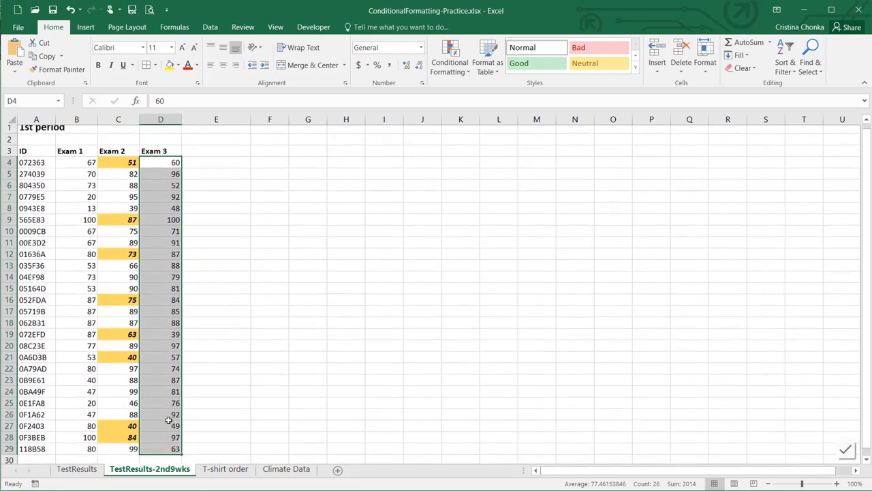
{"action": "left_click", "coordinate": [451, 66]}
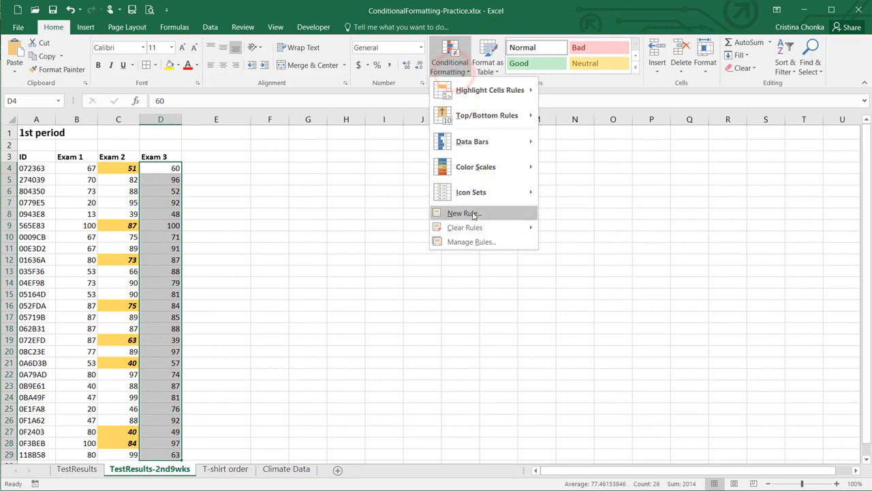
{"action": "left_click", "coordinate": [472, 215]}
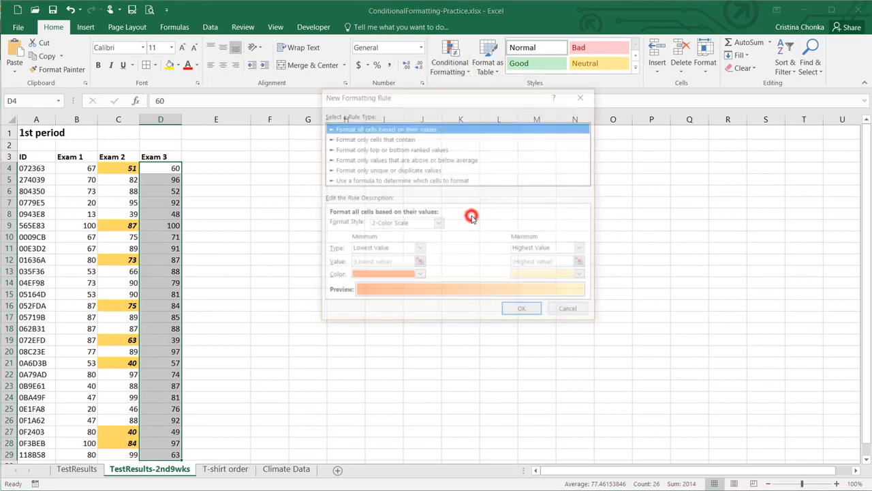
{"action": "left_click", "coordinate": [404, 180]}
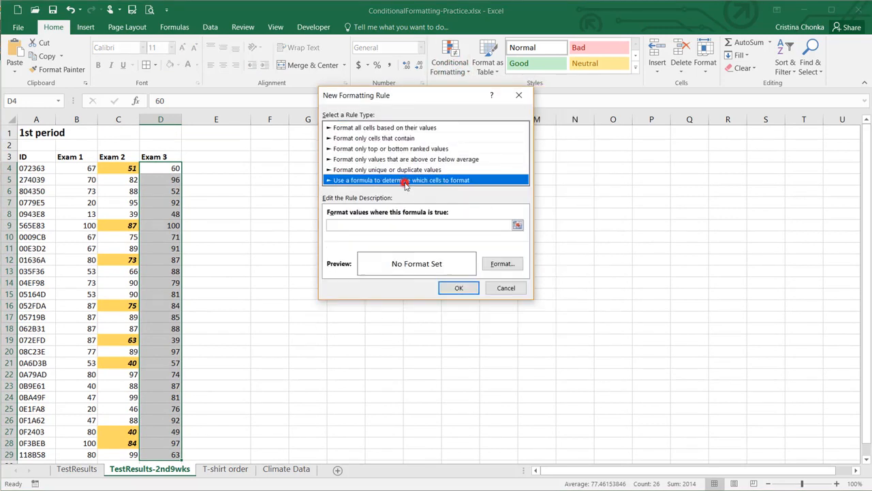
Enter the formula =$D4<$C4, removing the row locks from both references
{"action": "left_click", "coordinate": [518, 224]}
{"action": "left_click", "coordinate": [175, 168]}
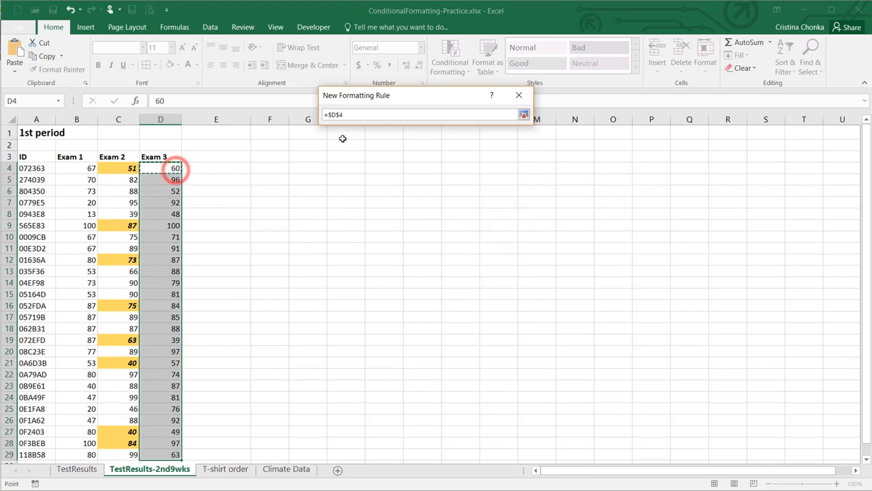
{"action": "type", "text": "<"}
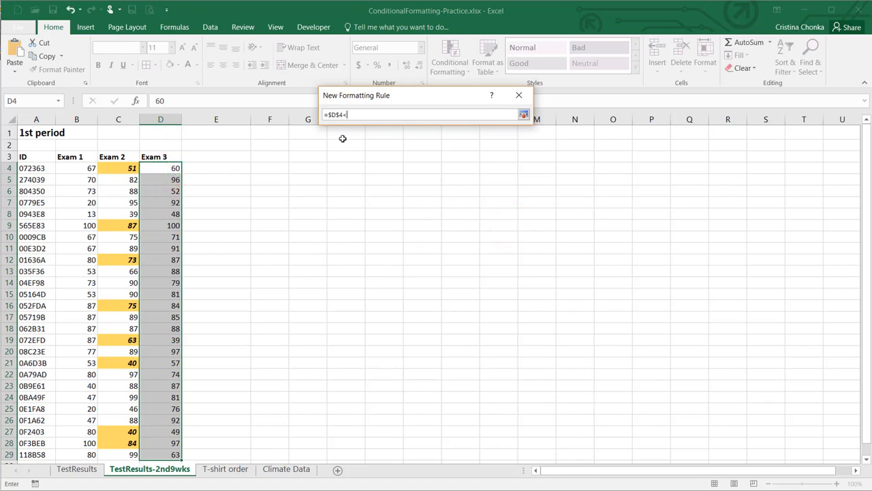
{"action": "left_click", "coordinate": [126, 167]}
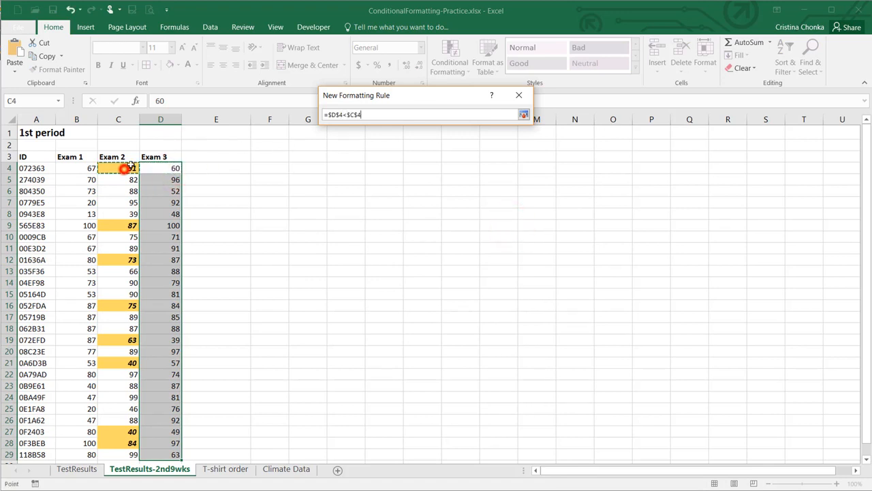
{"action": "left_click", "coordinate": [340, 116]}
{"action": "key", "text": "BackSpace"}
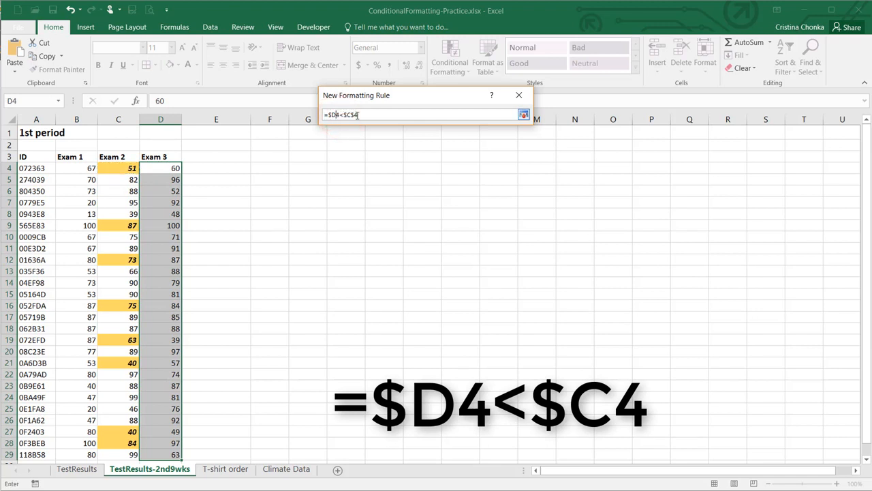
{"action": "left_click", "coordinate": [354, 115]}
{"action": "key", "text": "BackSpace"}
{"action": "left_click", "coordinate": [524, 114]}
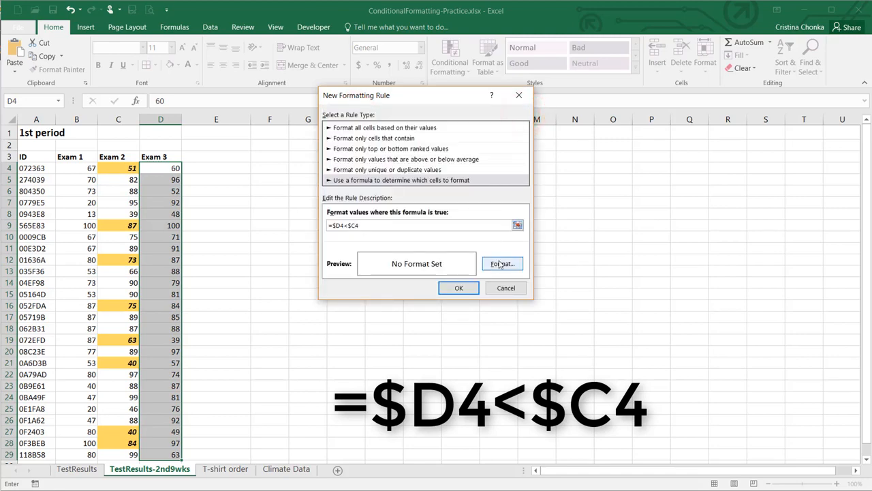
Format matching Exam 3 scores bold italic on gold fill, apply it, then go to T-shirt order
{"action": "left_click", "coordinate": [498, 265]}
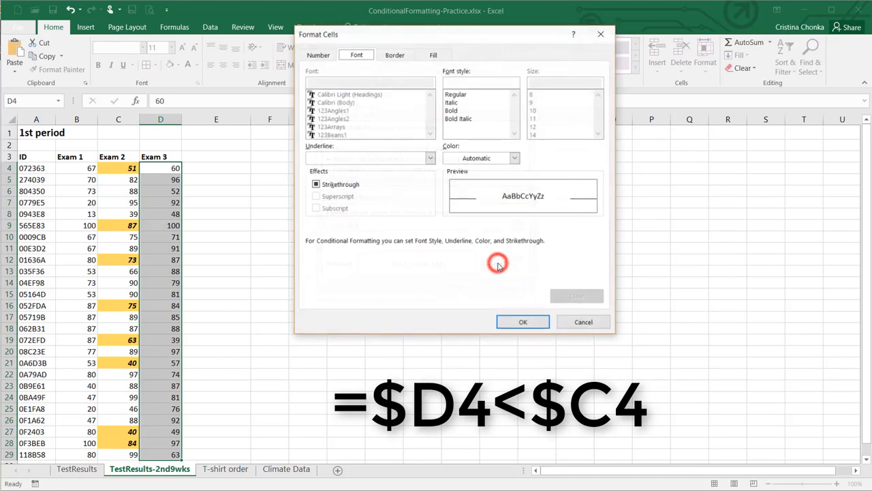
{"action": "left_click", "coordinate": [460, 118]}
{"action": "left_click", "coordinate": [434, 54]}
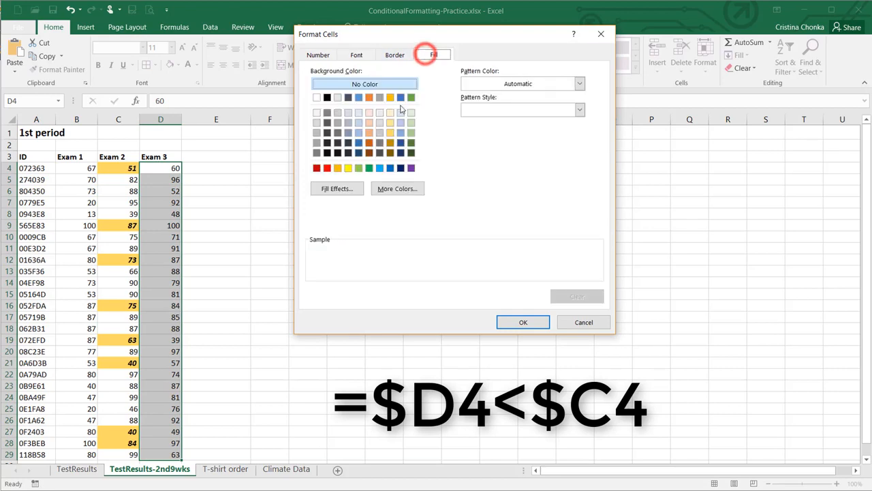
{"action": "left_click", "coordinate": [390, 134]}
{"action": "left_click", "coordinate": [504, 322]}
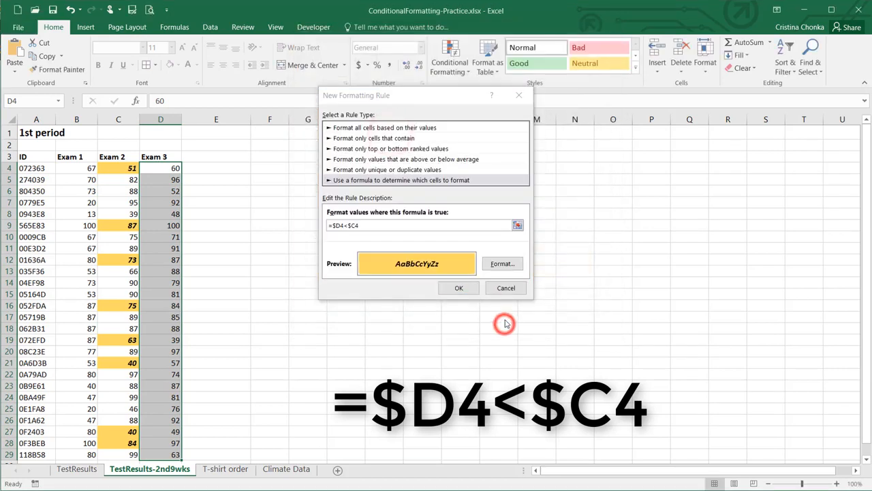
{"action": "left_click", "coordinate": [459, 287]}
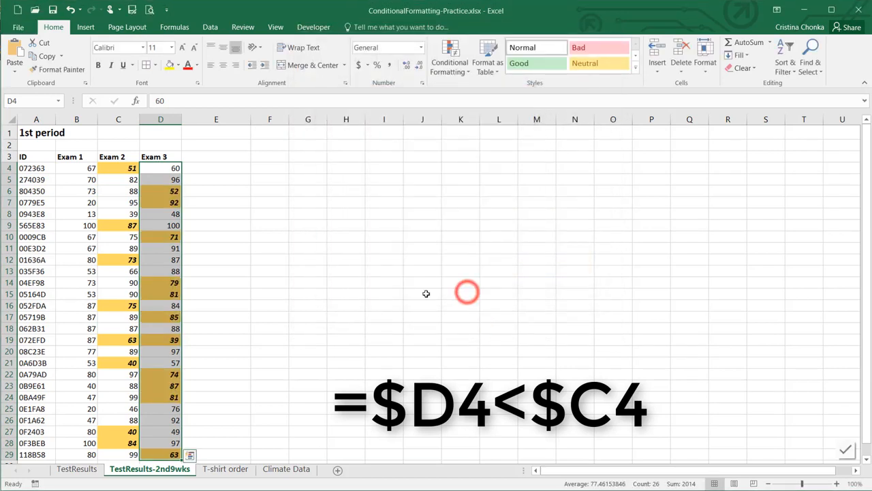
{"action": "left_click", "coordinate": [272, 302]}
{"action": "left_click", "coordinate": [232, 469]}
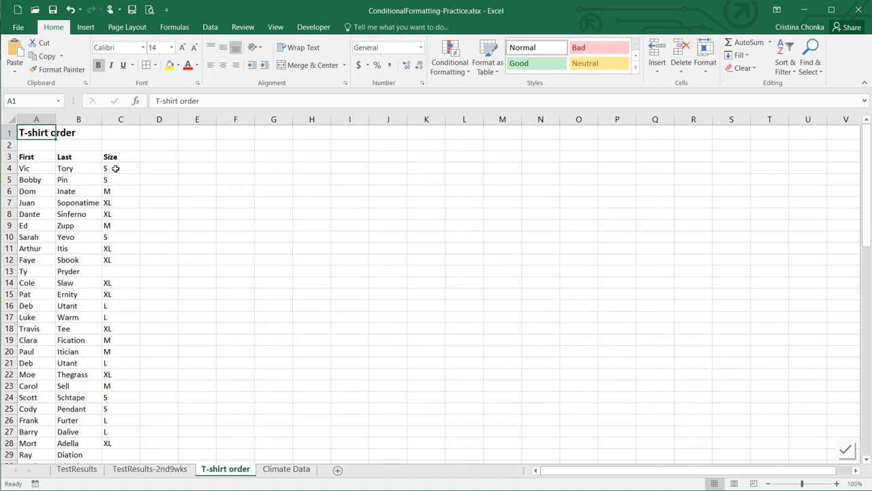
Select the Size column entries and create a rule formatting only Blanks cells
{"action": "left_click_drag", "start_coordinate": [116, 169], "coordinate": [108, 475]}
{"action": "left_click_drag", "start_coordinate": [108, 475], "coordinate": [120, 443]}
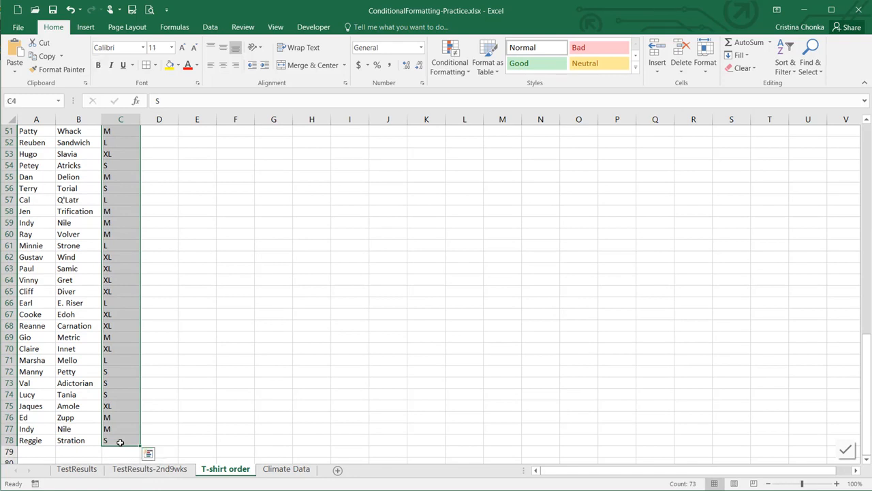
{"action": "left_click", "coordinate": [451, 68]}
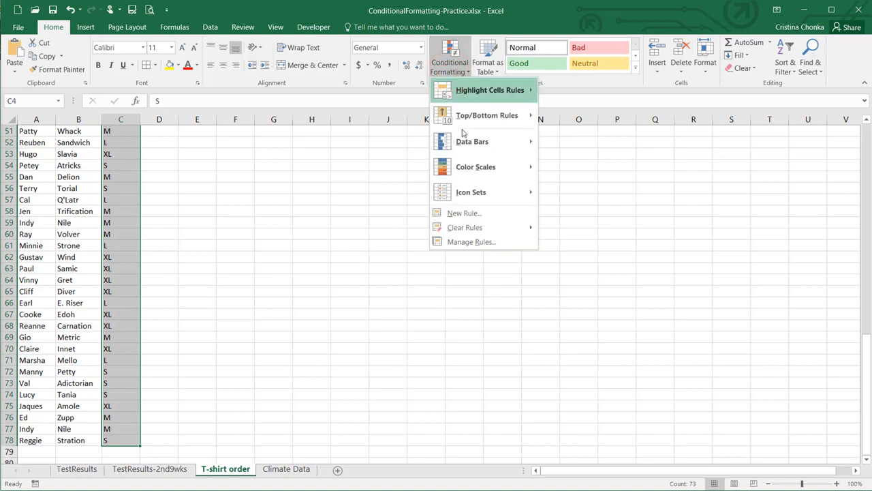
{"action": "left_click", "coordinate": [457, 213]}
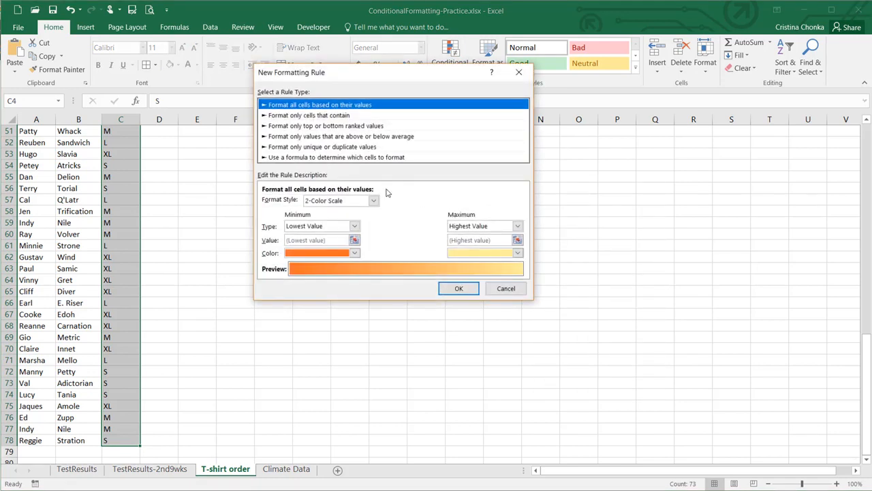
{"action": "left_click", "coordinate": [320, 117]}
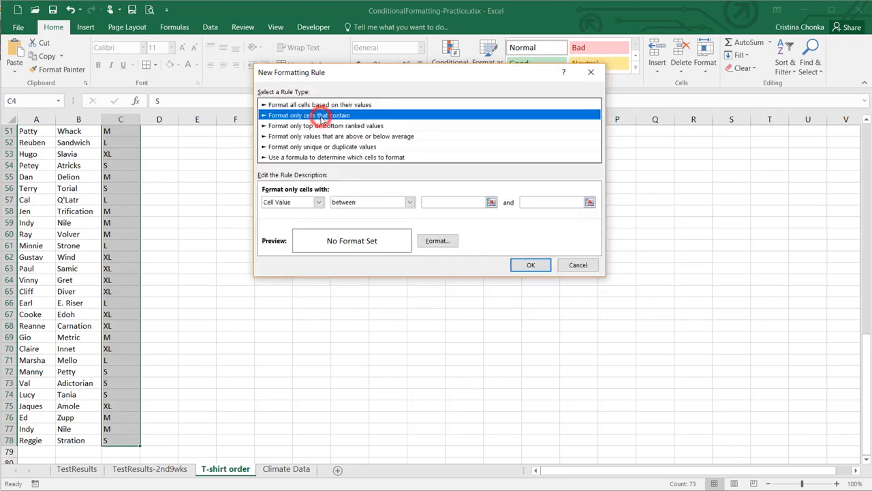
{"action": "left_click", "coordinate": [317, 202]}
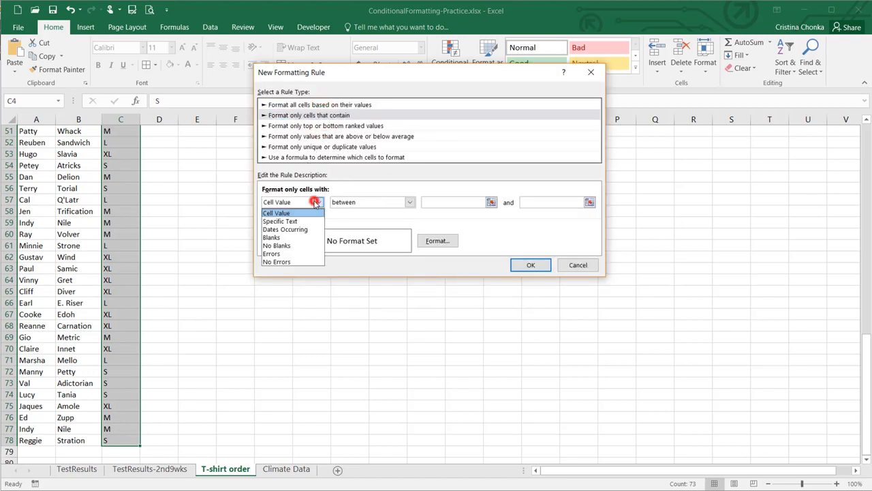
{"action": "left_click", "coordinate": [302, 238]}
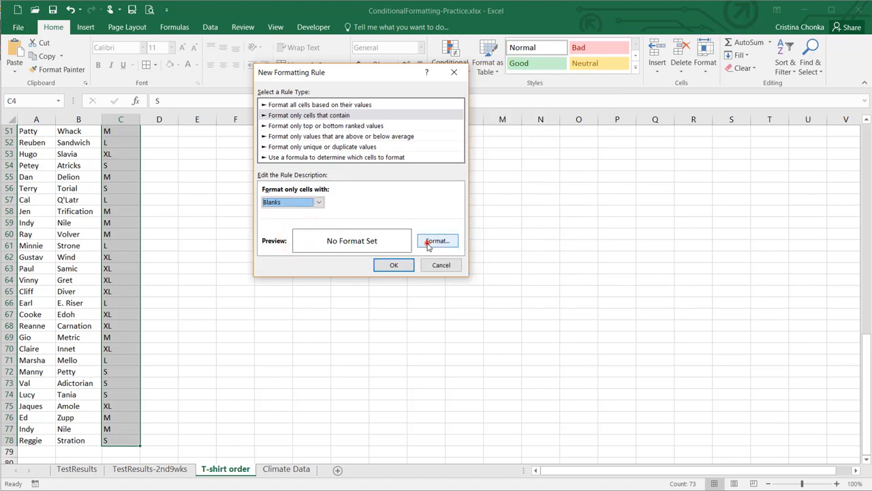
Give the blank-cell rule a yellow fill and apply it
{"action": "left_click", "coordinate": [428, 244]}
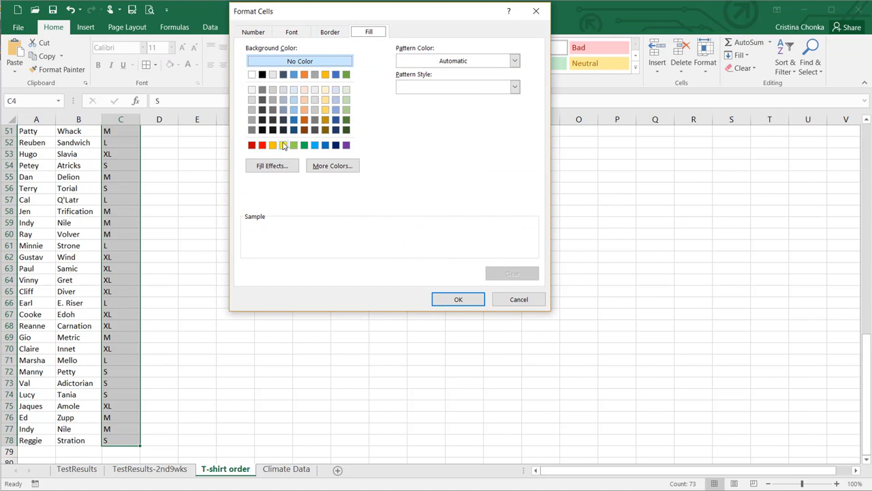
{"action": "left_click", "coordinate": [284, 145]}
{"action": "left_click", "coordinate": [443, 301]}
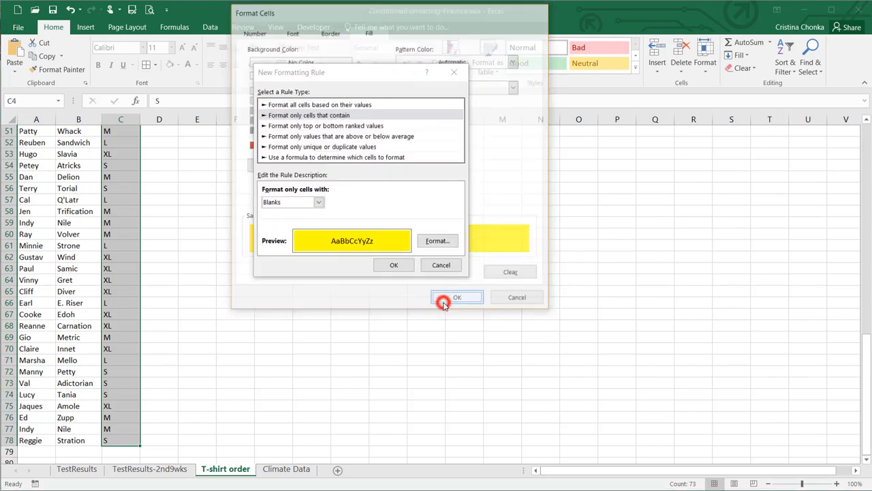
{"action": "left_click", "coordinate": [394, 265]}
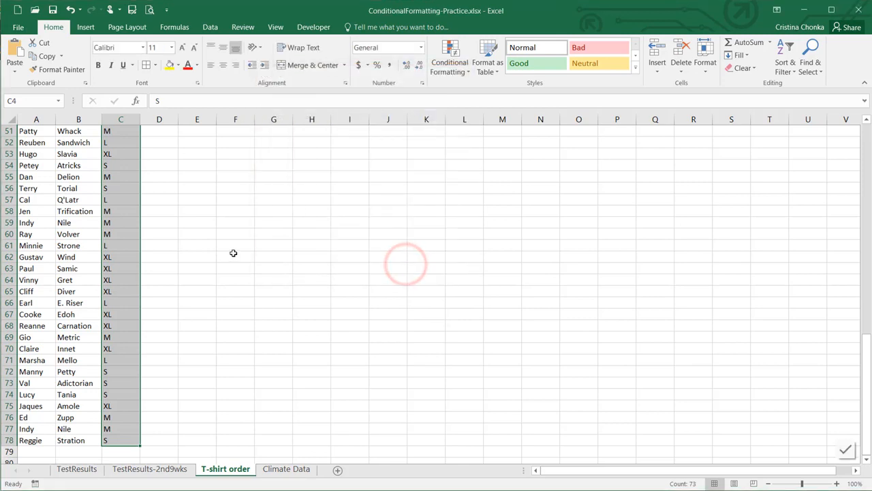
{"action": "left_click", "coordinate": [135, 260]}
{"action": "scroll", "coordinate": [134, 261], "scroll_direction": "up", "scroll_amount": 16}
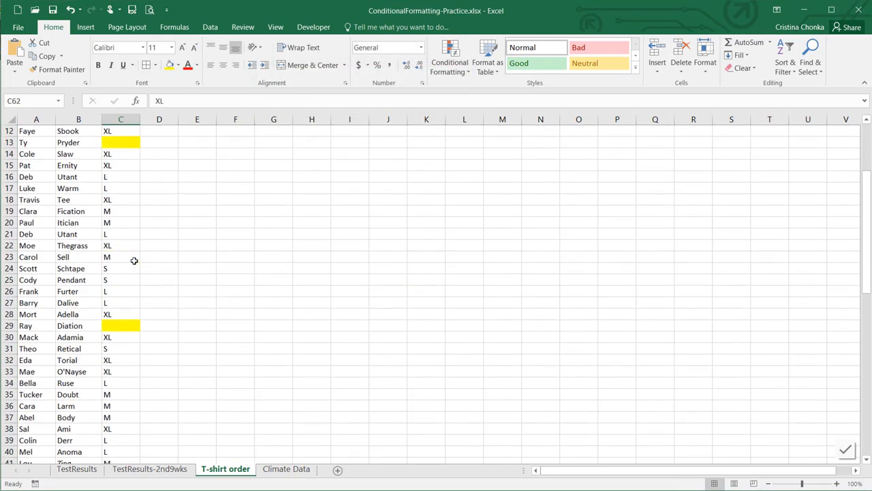
Select names A4:B78 and apply a Duplicate Values rule with light red fill and dark red text
{"action": "scroll", "coordinate": [134, 260], "scroll_direction": "up", "scroll_amount": 1}
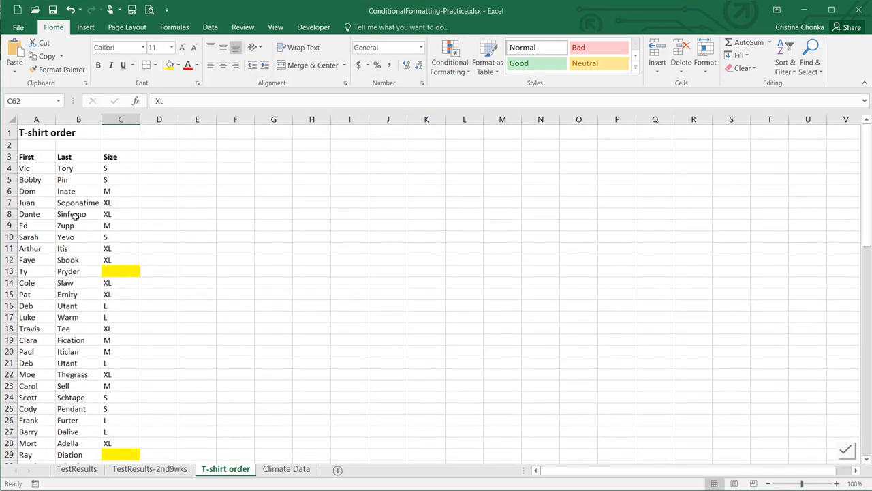
{"action": "left_click", "coordinate": [35, 171]}
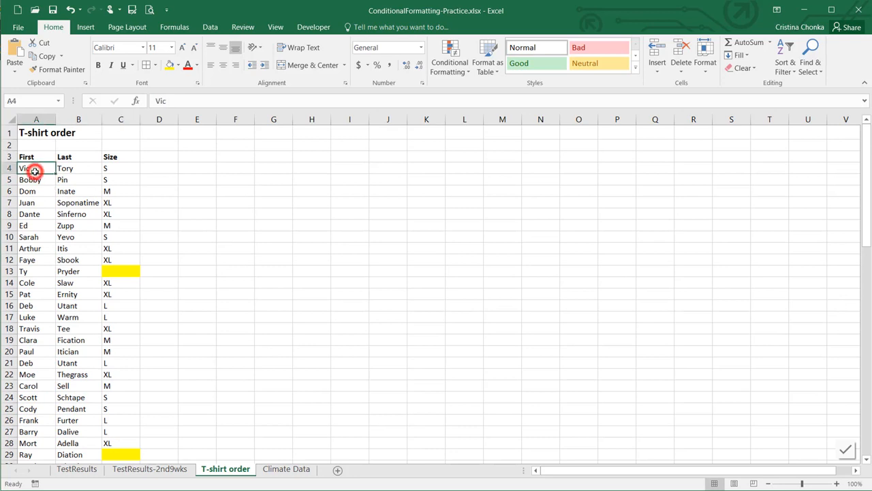
{"action": "key", "text": "shift+Right"}
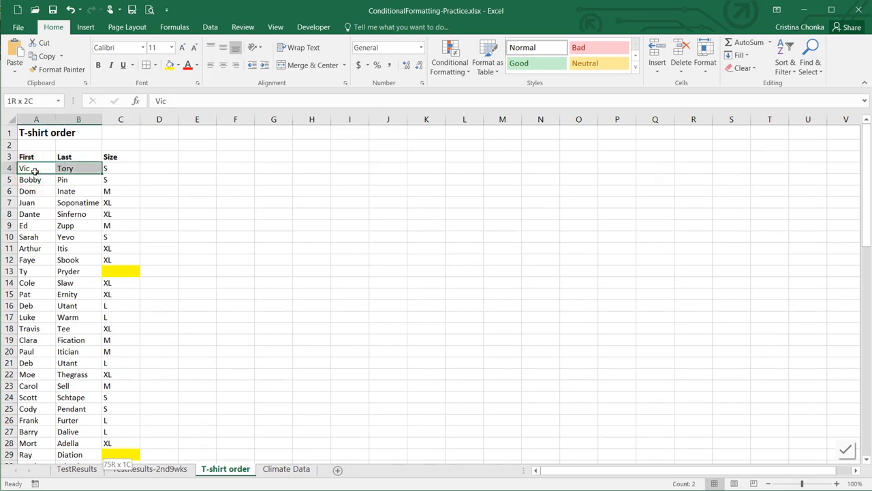
{"action": "key", "text": "ctrl+shift+Down"}
{"action": "scroll", "coordinate": [197, 222], "scroll_direction": "up", "scroll_amount": 17}
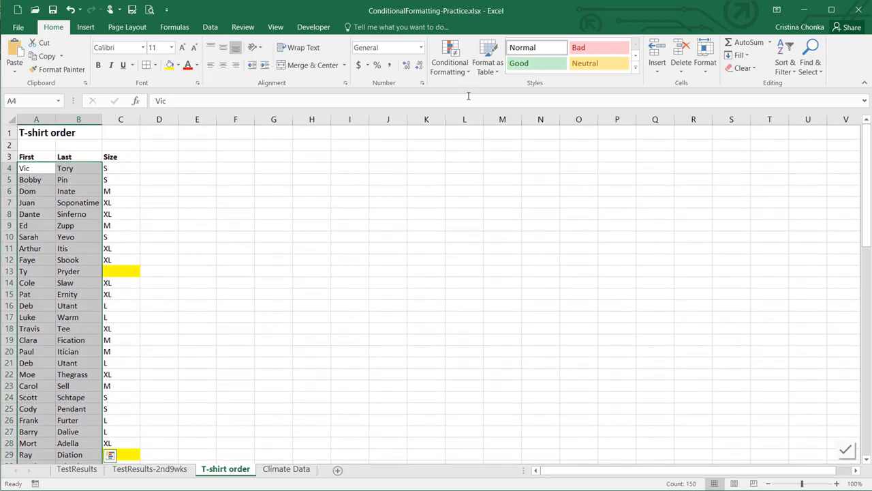
{"action": "left_click", "coordinate": [458, 71]}
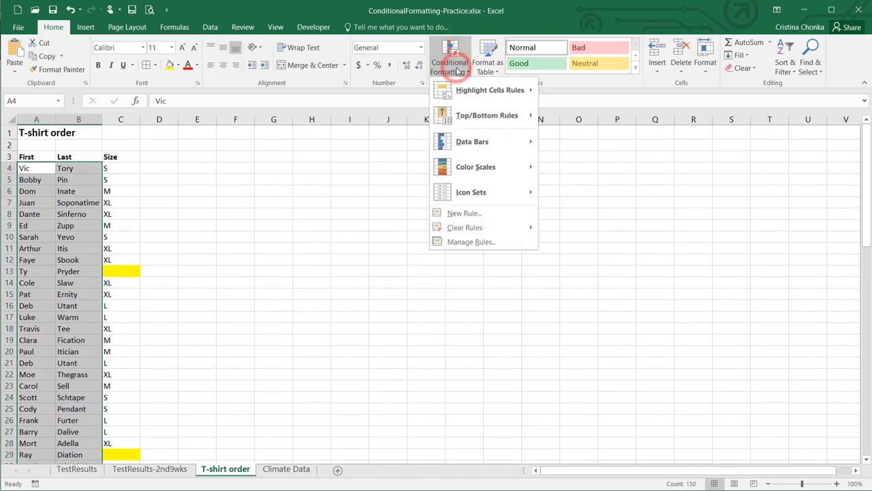
{"action": "mouse_move", "coordinate": [464, 92]}
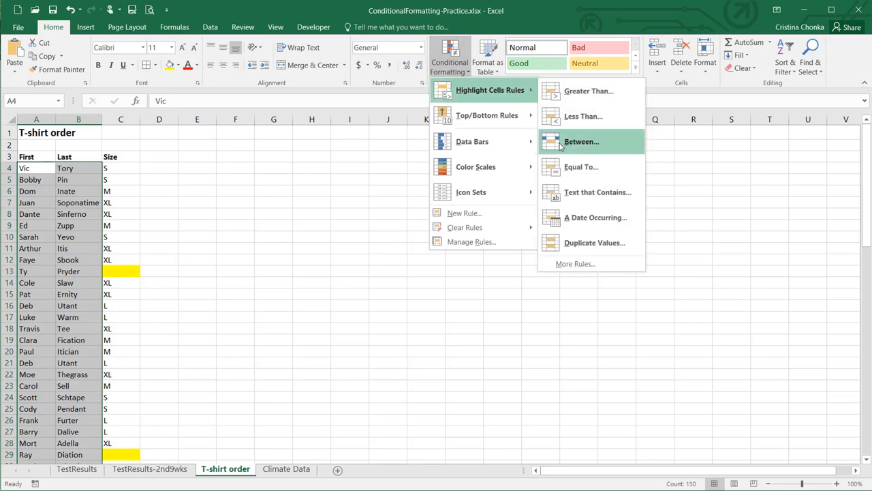
{"action": "left_click", "coordinate": [572, 236]}
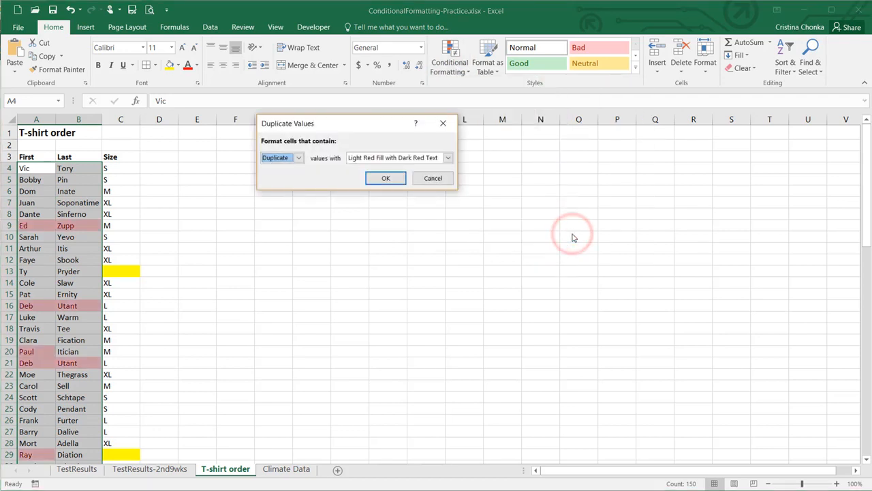
{"action": "left_click", "coordinate": [386, 178]}
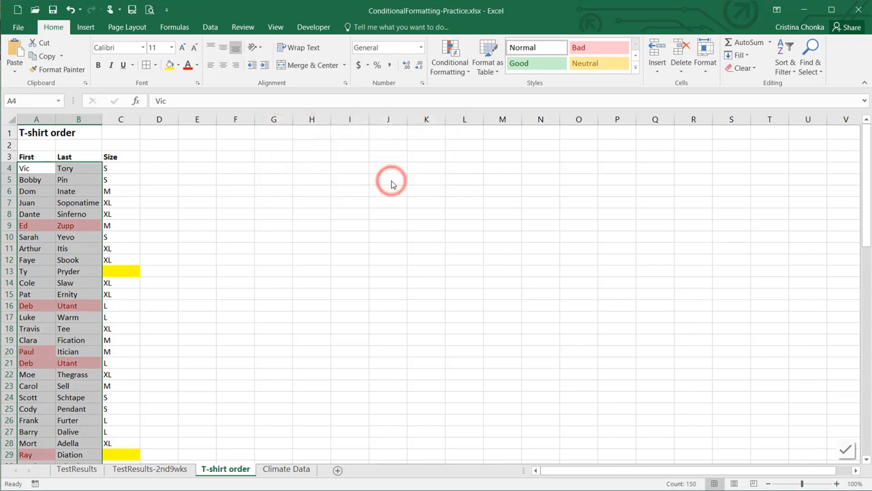
Sort the order list A3:C78 A to Z by first name
{"action": "left_click_drag", "start_coordinate": [36, 157], "coordinate": [112, 308]}
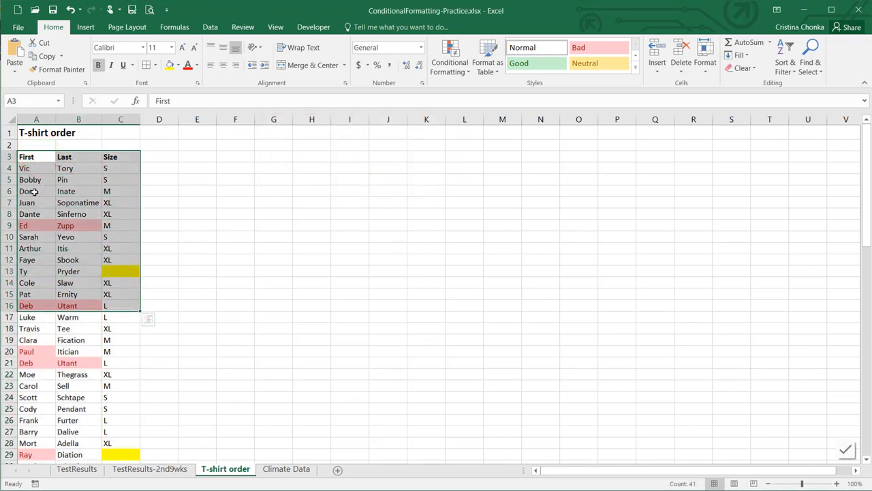
{"action": "key", "text": "ctrl+shift+Down"}
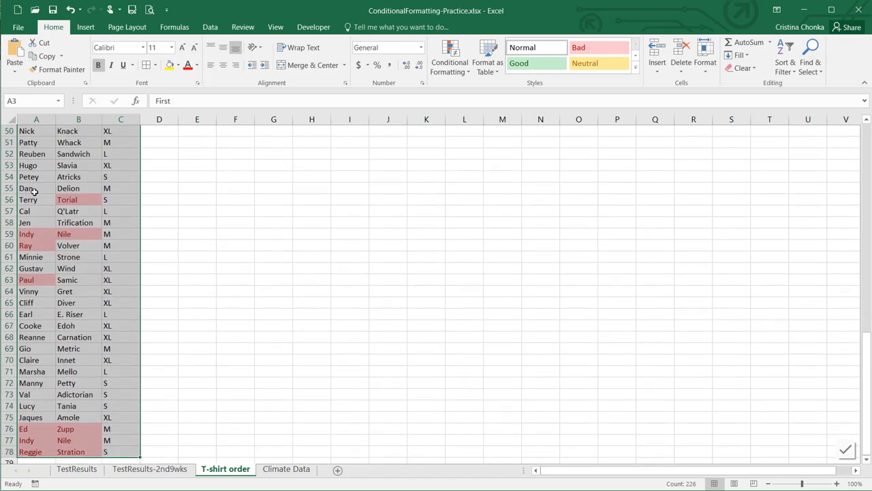
{"action": "scroll", "coordinate": [34, 192], "scroll_direction": "up", "scroll_amount": 16}
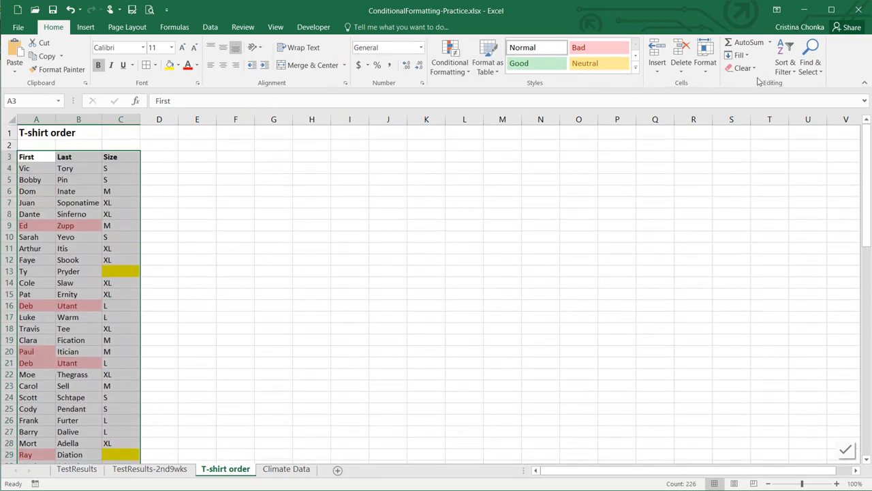
{"action": "left_click", "coordinate": [785, 71]}
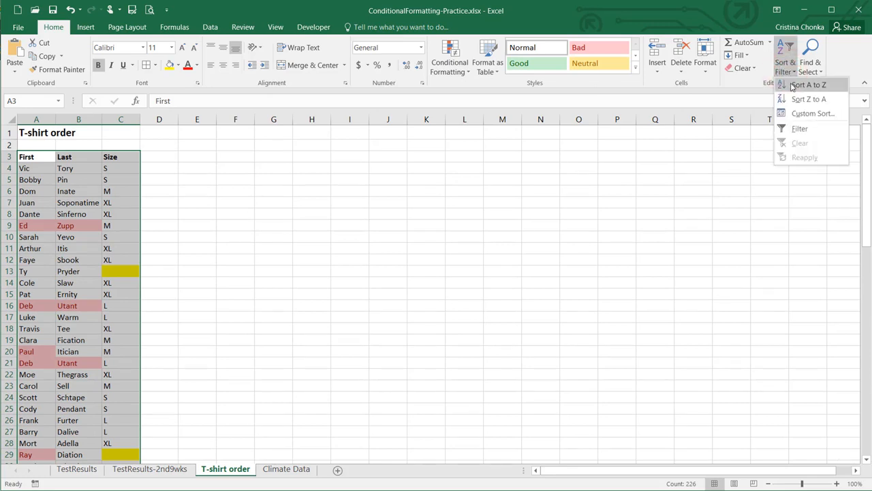
{"action": "left_click", "coordinate": [807, 85]}
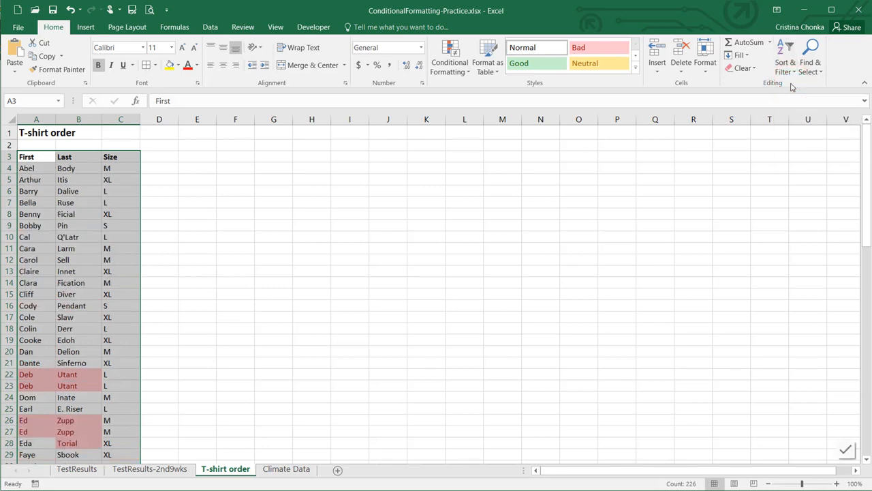
Select the repeated entries in rows 23 and 27
{"action": "left_click", "coordinate": [9, 385]}
{"action": "left_click", "coordinate": [10, 431], "text": "ctrl"}
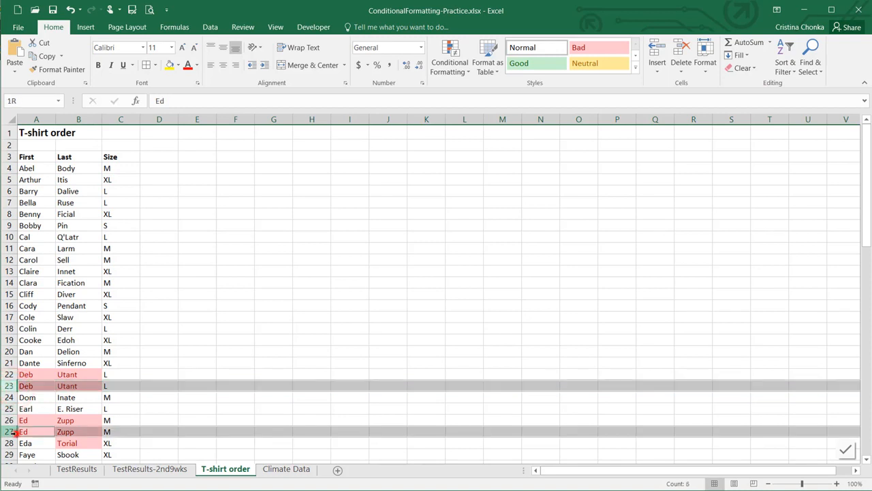
{"action": "scroll", "coordinate": [46, 421], "scroll_direction": "down", "scroll_amount": 5}
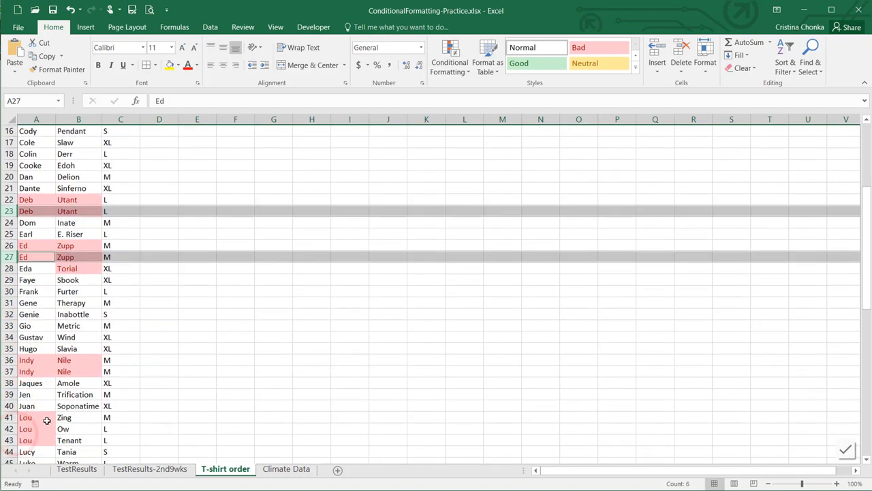
Add the repeated entries in rows 37 and 65 to the row selection
{"action": "left_click", "coordinate": [10, 372], "text": "ctrl"}
{"action": "scroll", "coordinate": [9, 372], "scroll_direction": "down", "scroll_amount": 4}
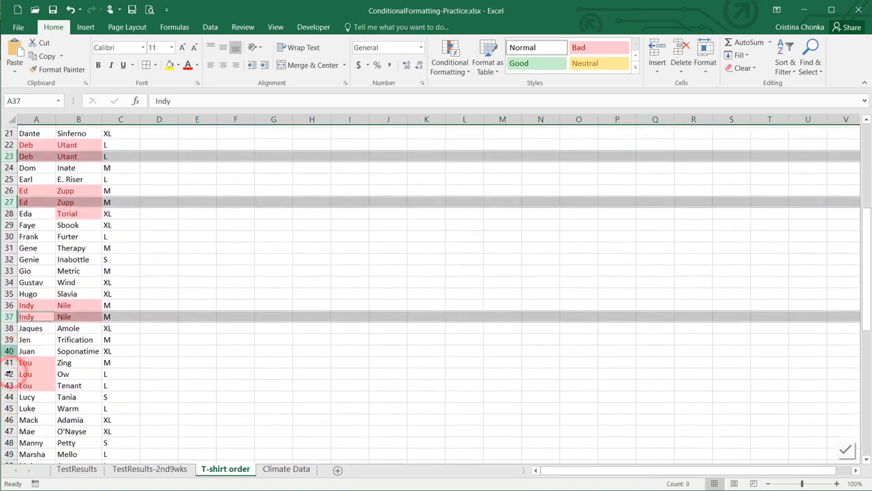
{"action": "scroll", "coordinate": [9, 372], "scroll_direction": "down", "scroll_amount": 1}
{"action": "scroll", "coordinate": [9, 371], "scroll_direction": "down", "scroll_amount": 4}
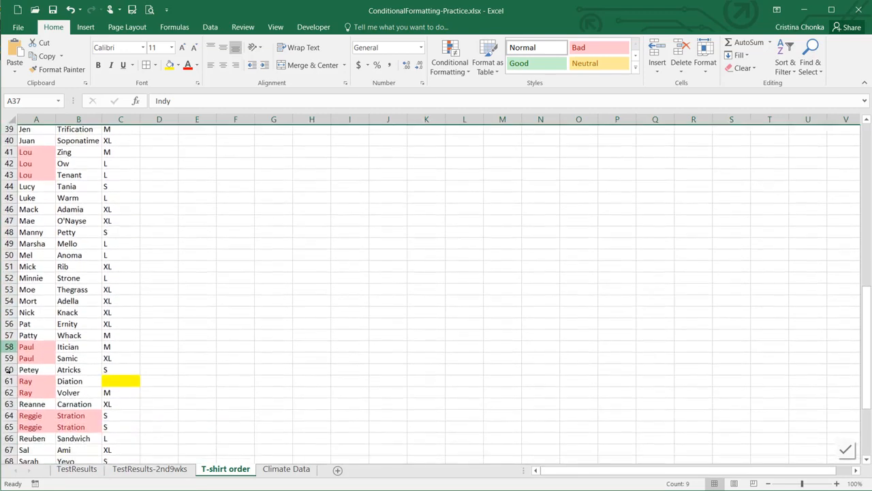
{"action": "scroll", "coordinate": [9, 371], "scroll_direction": "down", "scroll_amount": 2}
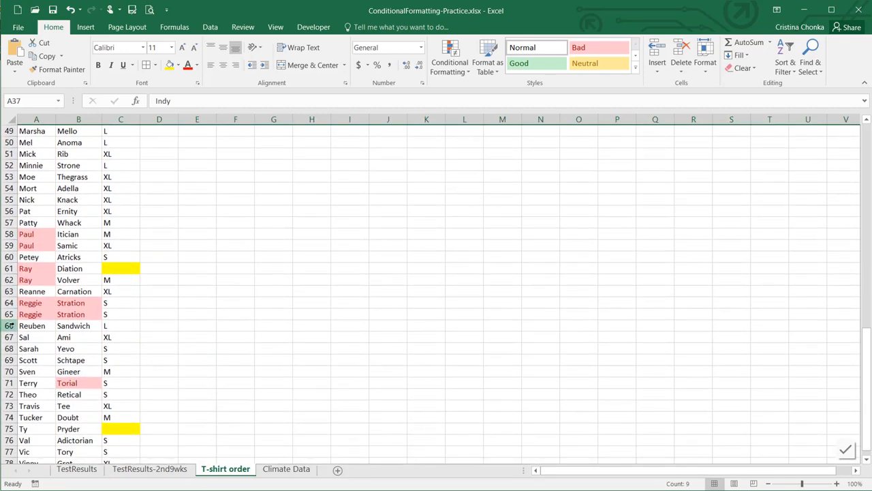
{"action": "left_click", "coordinate": [10, 314], "text": "ctrl"}
{"action": "scroll", "coordinate": [10, 315], "scroll_direction": "down", "scroll_amount": 3}
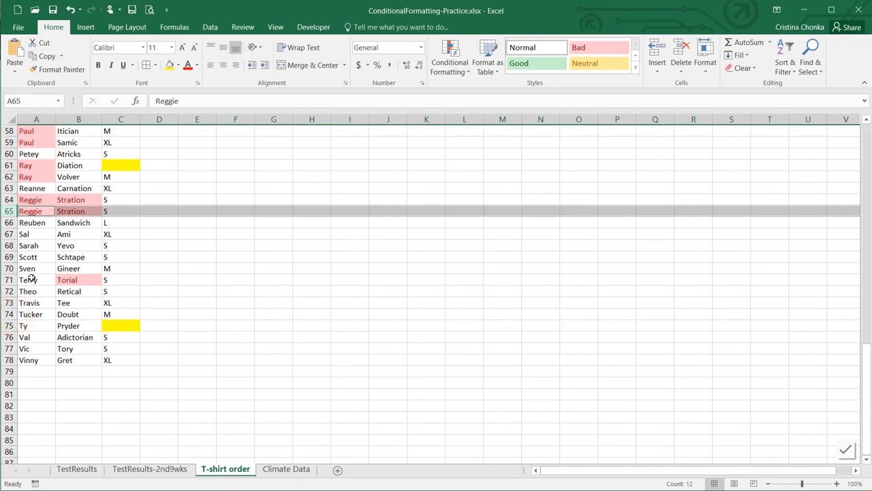
Delete the selected duplicate rows so the list ends at row 74
{"action": "right_click", "coordinate": [10, 212]}
{"action": "left_click", "coordinate": [41, 309]}
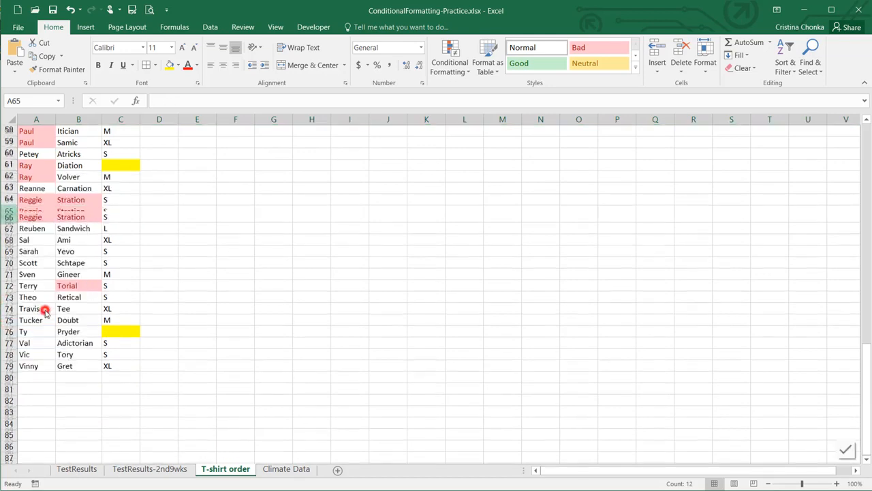
{"action": "left_click", "coordinate": [175, 321]}
{"action": "scroll", "coordinate": [176, 321], "scroll_direction": "up", "scroll_amount": 3}
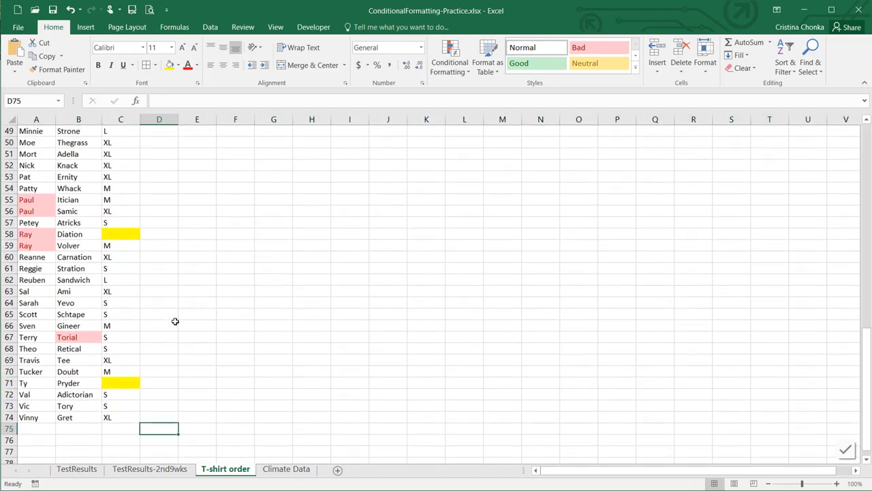
{"action": "scroll", "coordinate": [175, 321], "scroll_direction": "up", "scroll_amount": 6}
{"action": "scroll", "coordinate": [175, 321], "scroll_direction": "up", "scroll_amount": 10}
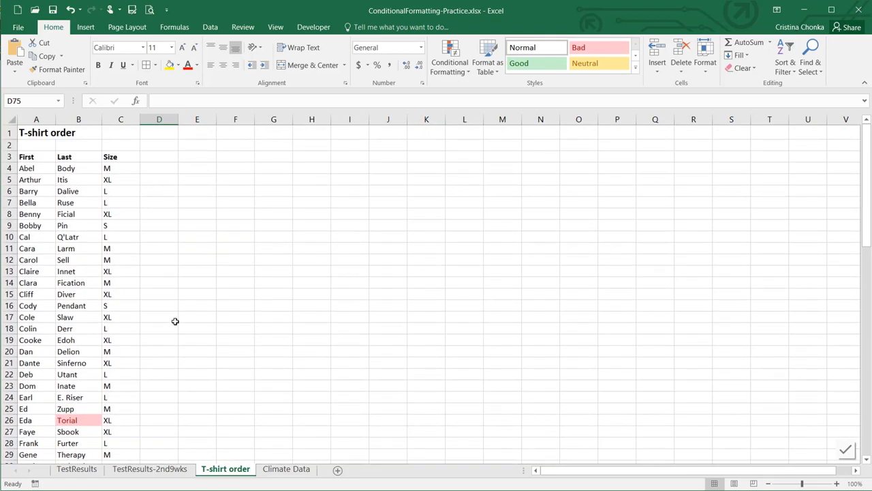
On Climate Data, apply Gradient Fill Blue data bars to January precipitation B5:B35
{"action": "left_click", "coordinate": [283, 469]}
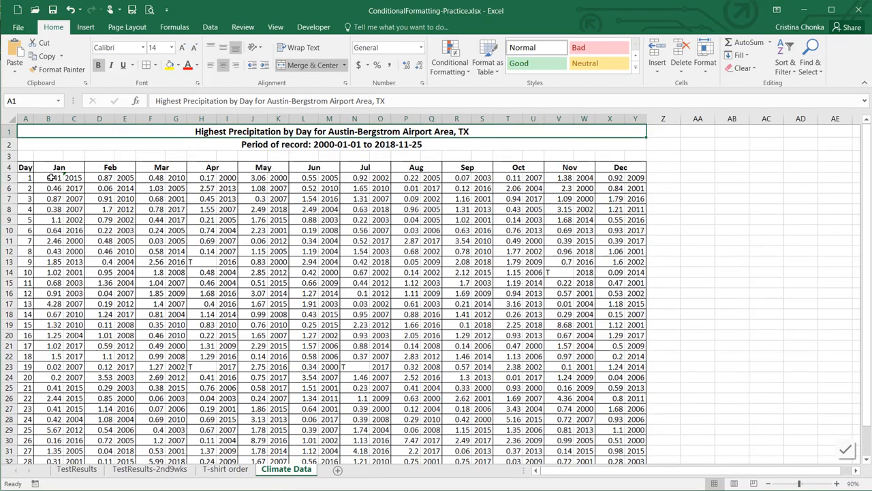
{"action": "left_click_drag", "start_coordinate": [52, 177], "coordinate": [48, 445]}
{"action": "scroll", "coordinate": [47, 443], "scroll_direction": "up", "scroll_amount": 2}
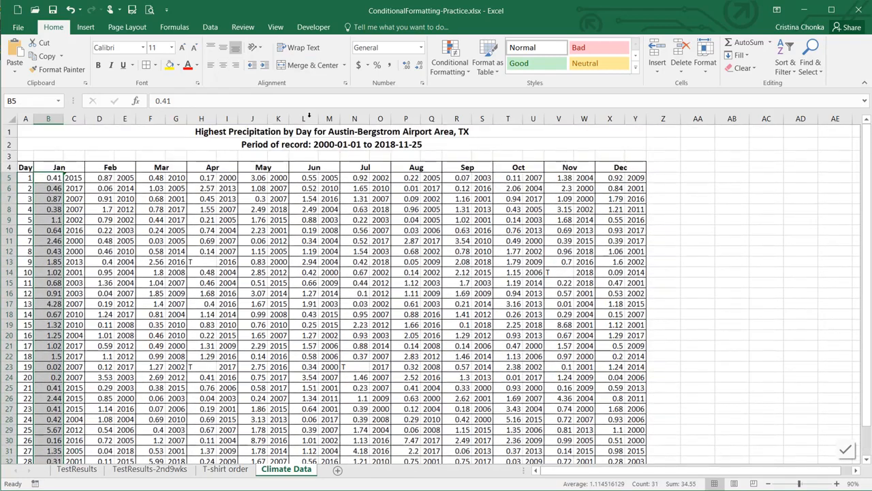
{"action": "left_click", "coordinate": [455, 68]}
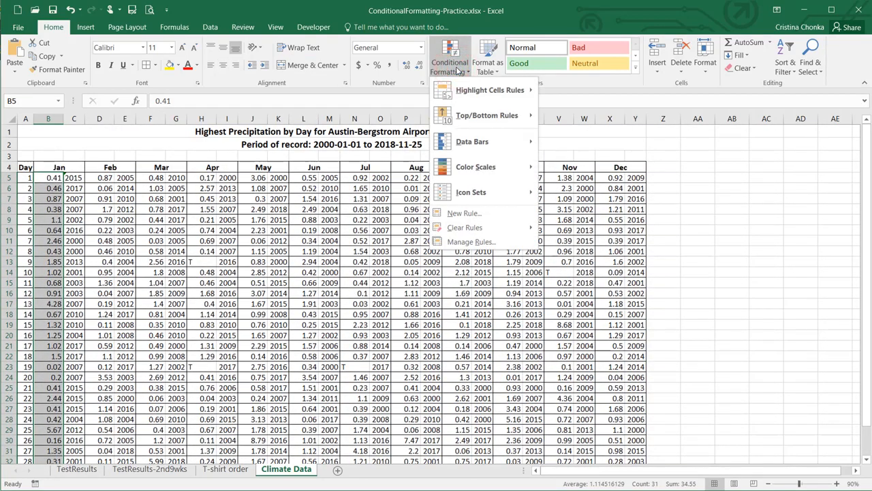
{"action": "mouse_move", "coordinate": [503, 143]}
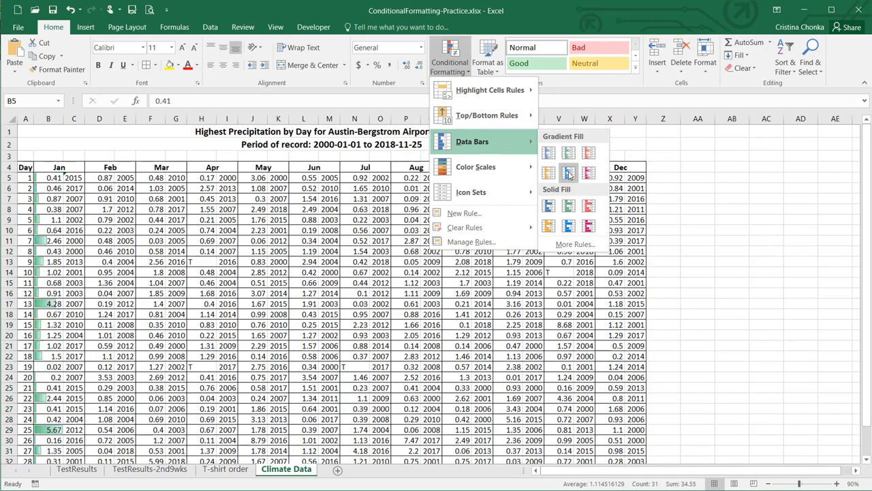
{"action": "left_click", "coordinate": [569, 175]}
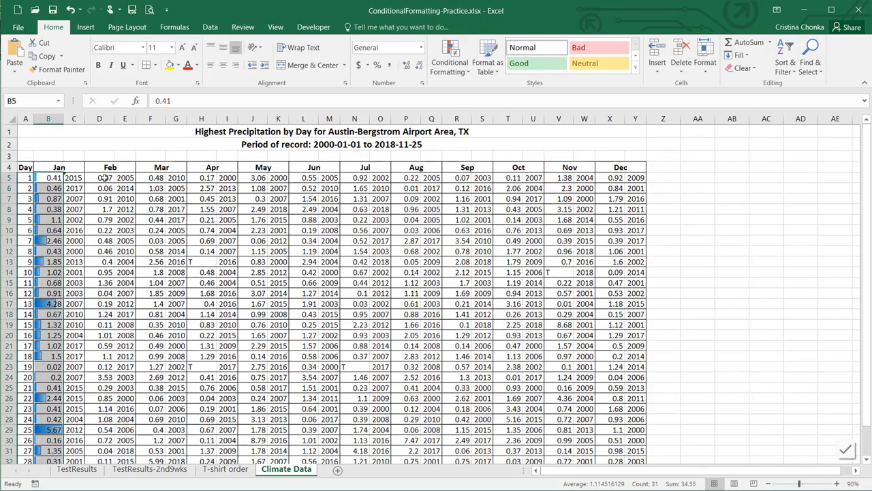
{"action": "left_click_drag", "start_coordinate": [104, 177], "coordinate": [109, 415]}
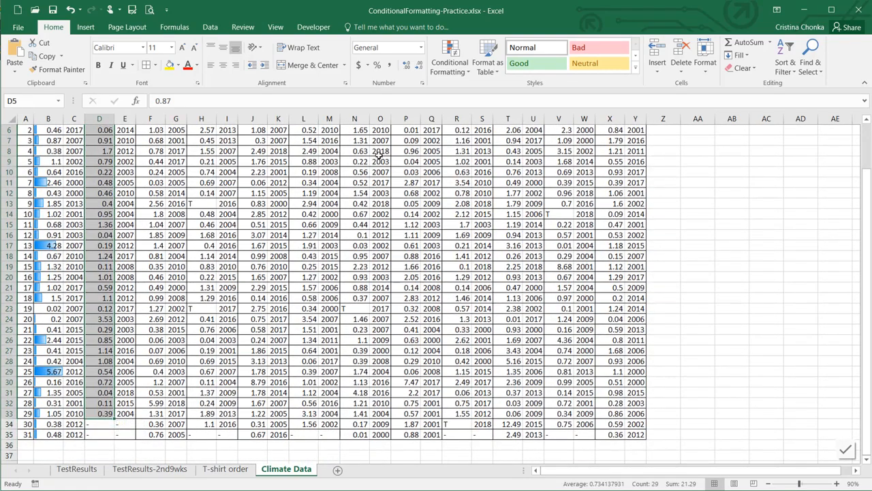
Apply Gradient Fill Blue data bars to the February values in D5:D35
{"action": "left_click", "coordinate": [450, 56]}
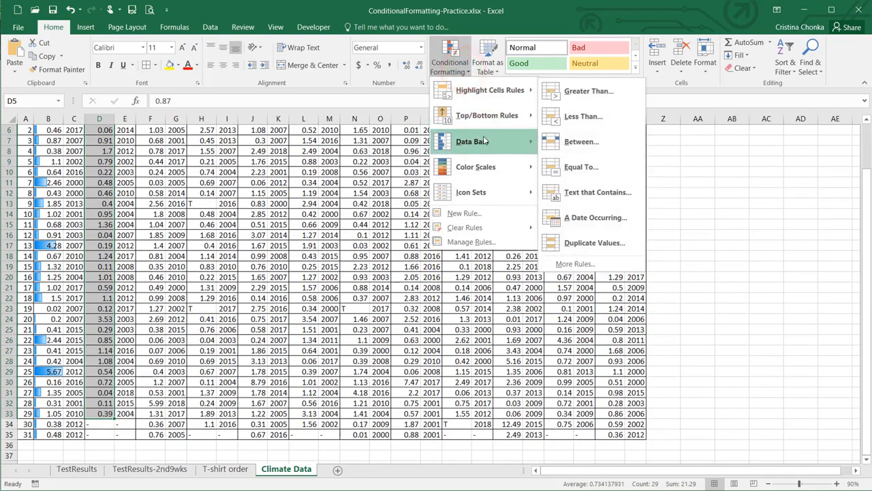
{"action": "mouse_move", "coordinate": [485, 141]}
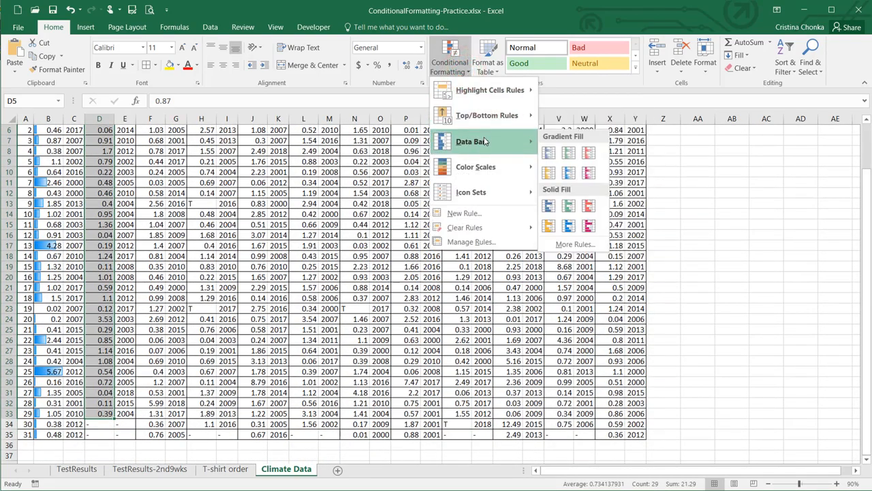
{"action": "left_click", "coordinate": [565, 172]}
{"action": "scroll", "coordinate": [266, 225], "scroll_direction": "up", "scroll_amount": 2}
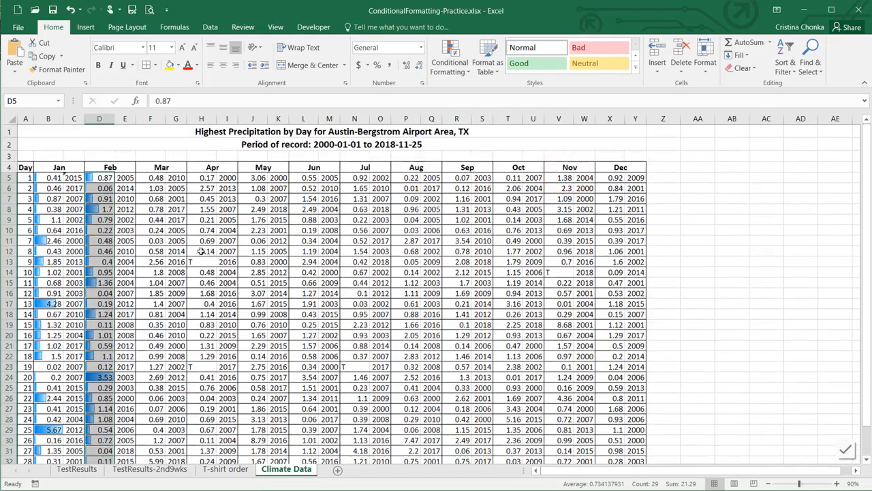
{"action": "left_click", "coordinate": [56, 179]}
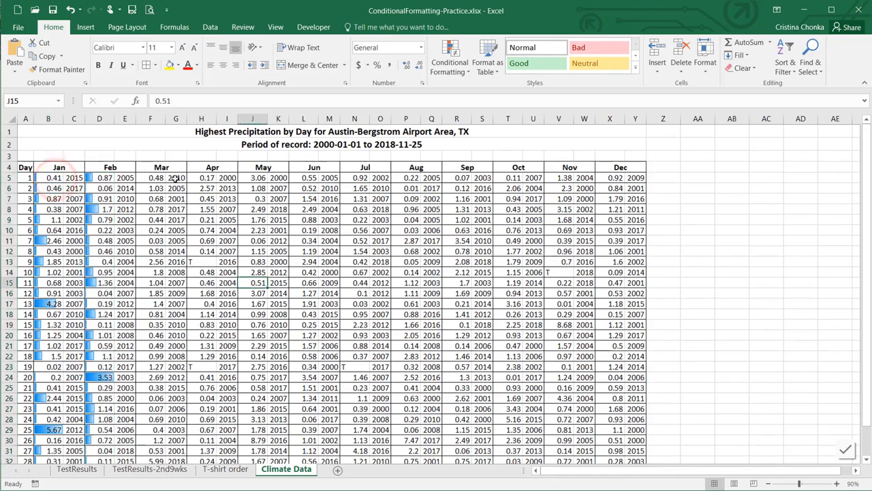
{"action": "left_click_drag", "start_coordinate": [176, 177], "coordinate": [178, 436]}
{"action": "scroll", "coordinate": [254, 265], "scroll_direction": "up", "scroll_amount": 2}
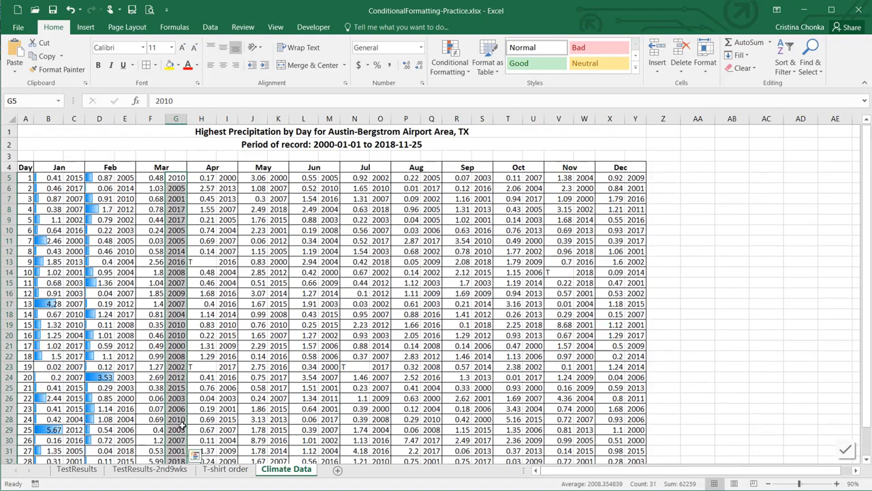
Draft a new formula rule =g5=mode($G$5:$G$35) for the March years column
{"action": "left_click", "coordinate": [454, 67]}
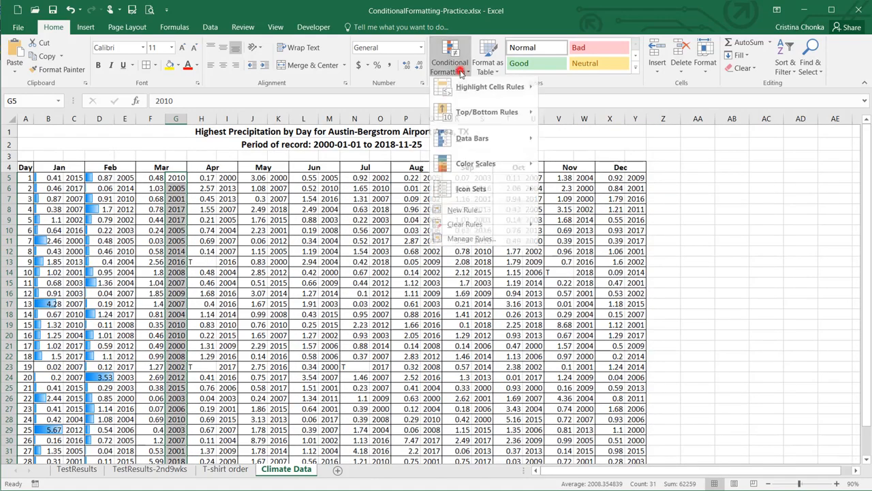
{"action": "left_click", "coordinate": [466, 213]}
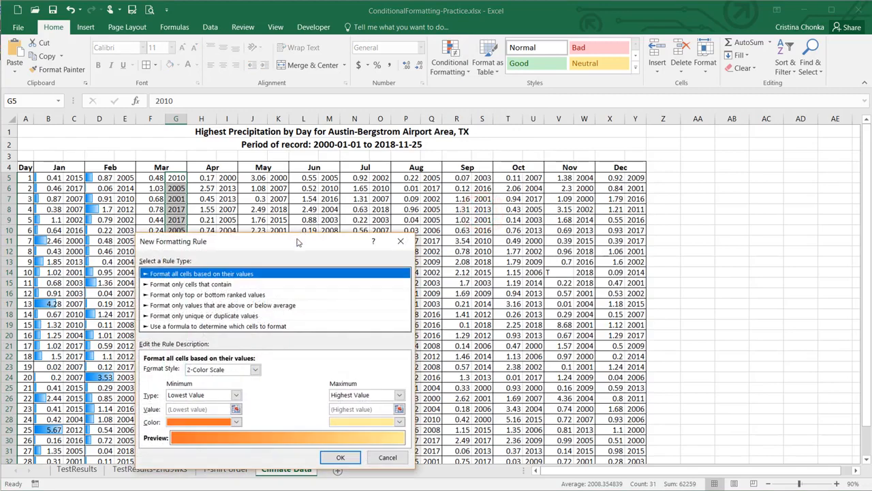
{"action": "left_click_drag", "start_coordinate": [297, 242], "coordinate": [403, 213]}
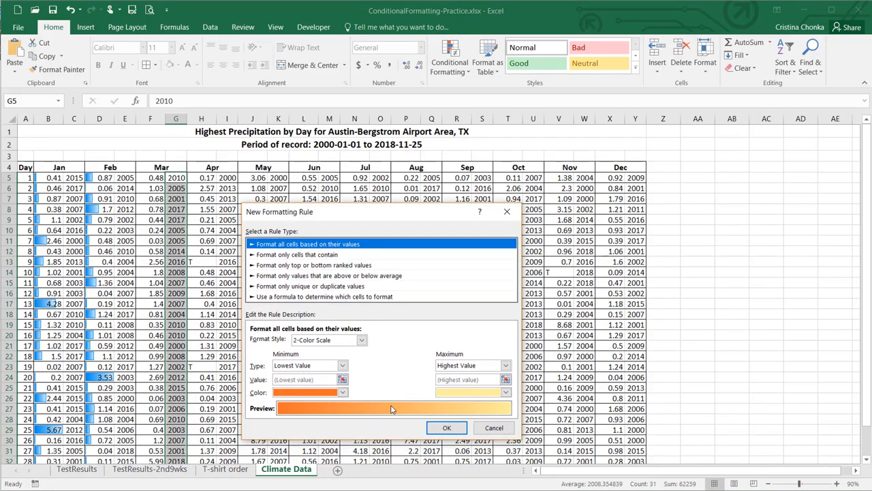
{"action": "left_click", "coordinate": [373, 296]}
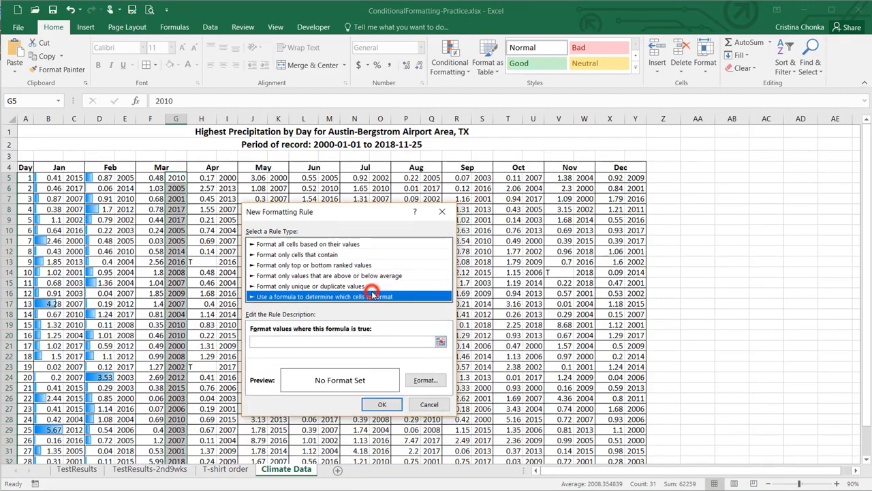
{"action": "left_click", "coordinate": [336, 341]}
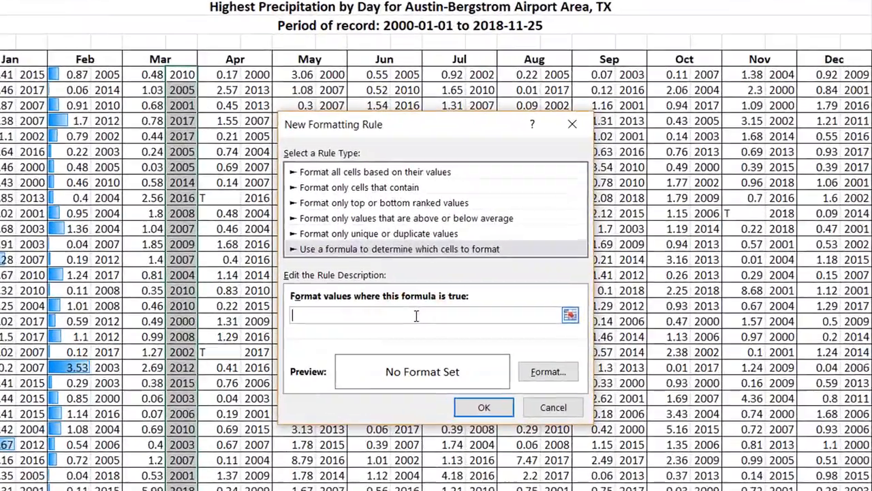
{"action": "type", "text": "=g5=mode("}
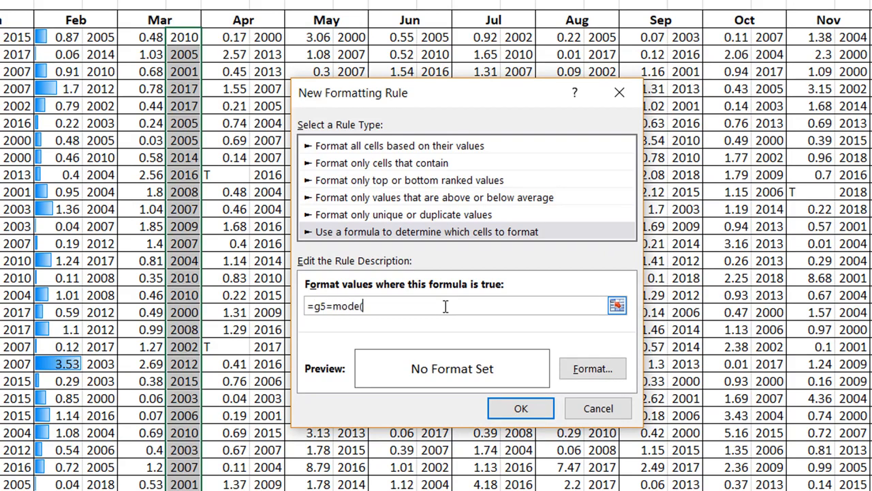
{"action": "left_click_drag", "start_coordinate": [180, 39], "coordinate": [198, 482]}
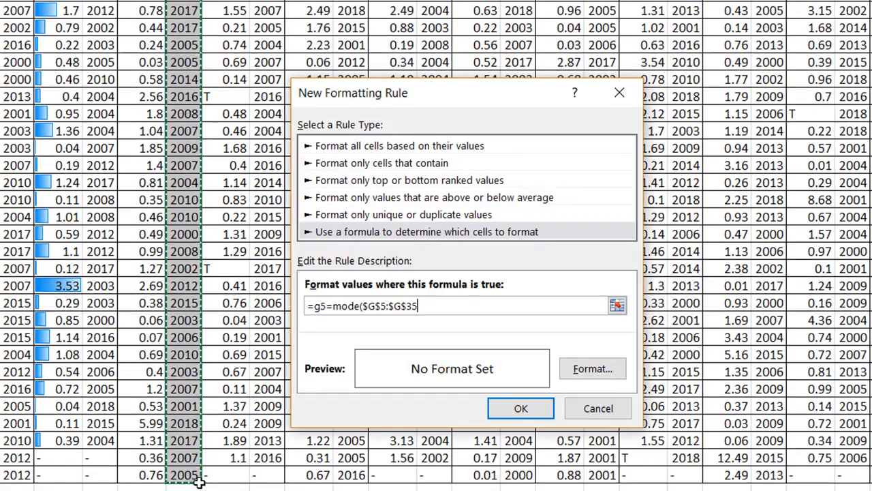
{"action": "type", "text": ")"}
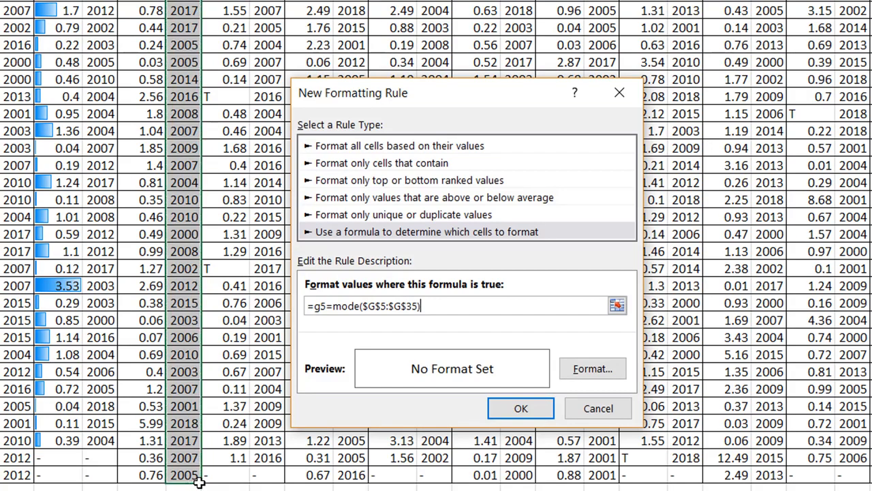
{"action": "left_click", "coordinate": [592, 369]}
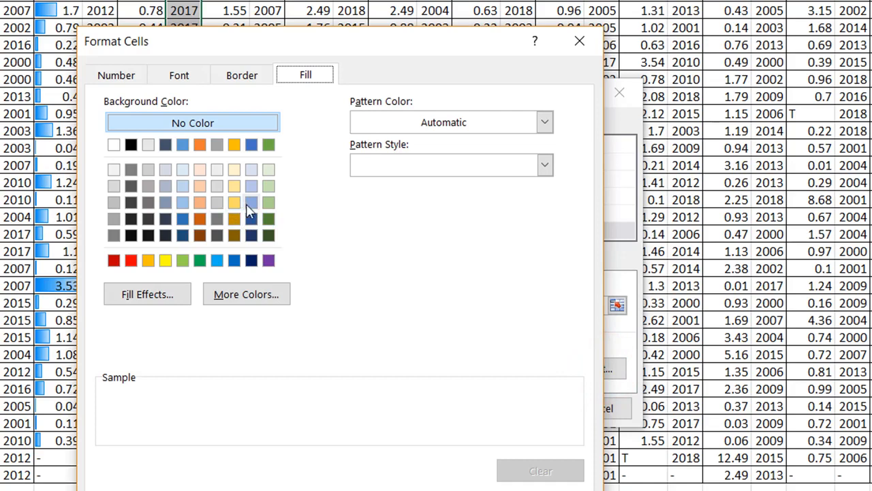
Format the mode-year matches (2010) with bold text on a light blue fill
{"action": "left_click", "coordinate": [183, 202]}
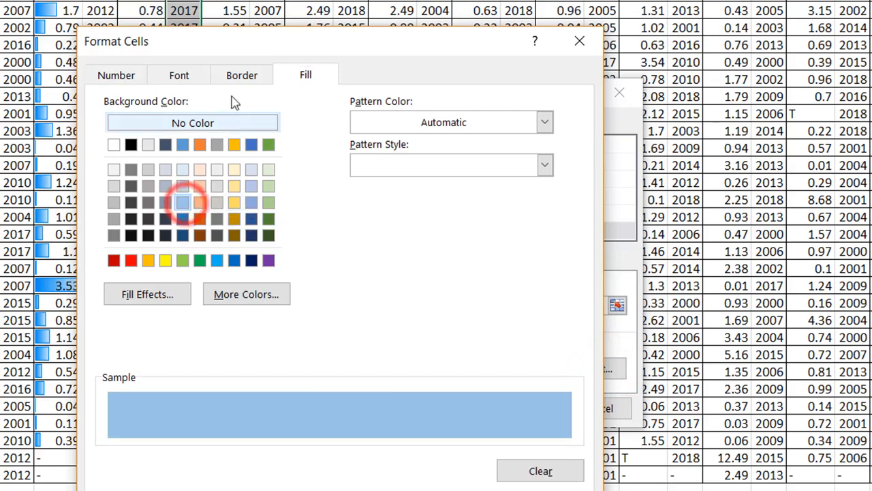
{"action": "left_click", "coordinate": [179, 75]}
{"action": "left_click", "coordinate": [334, 167]}
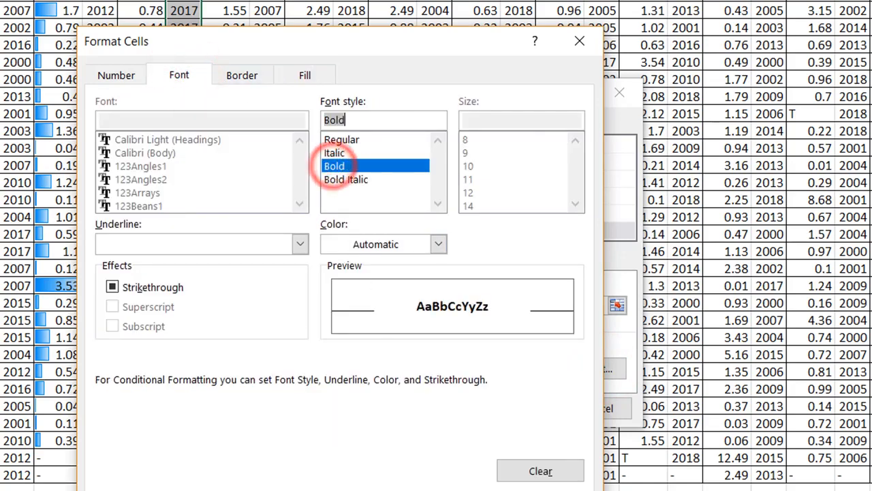
{"action": "left_click", "coordinate": [479, 490]}
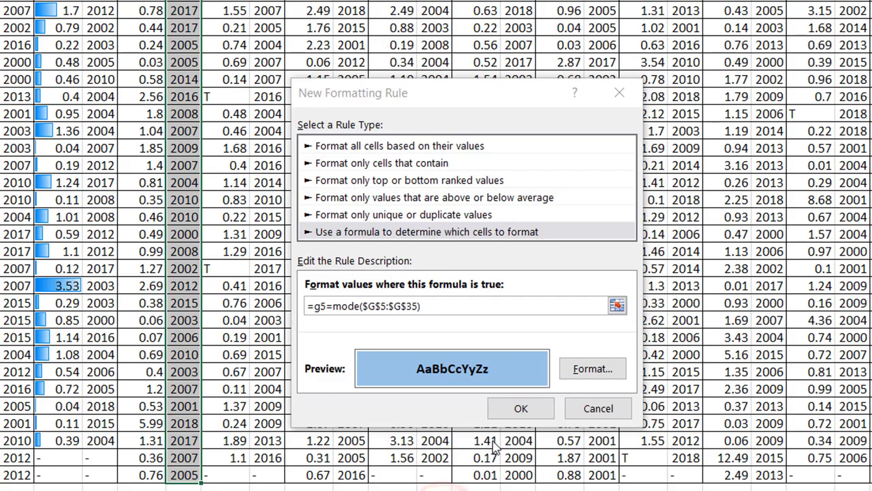
{"action": "left_click", "coordinate": [520, 409]}
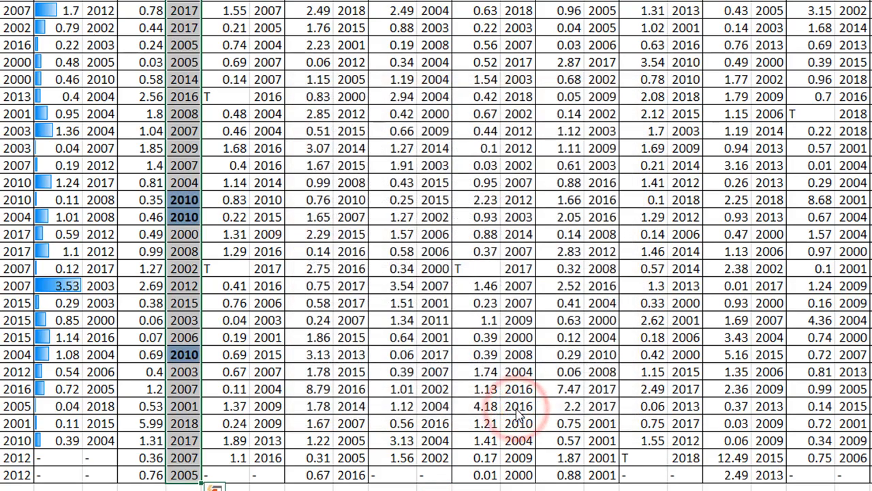
{"action": "left_click", "coordinate": [198, 354]}
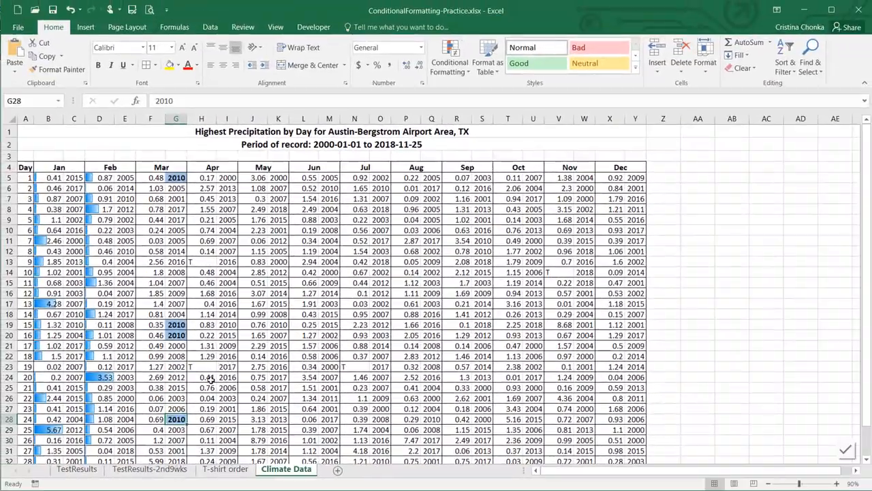
Start a formula rule =C5=MODE($C$5:$Y$35) on the whole data block C5:Y35
{"action": "left_click", "coordinate": [207, 251]}
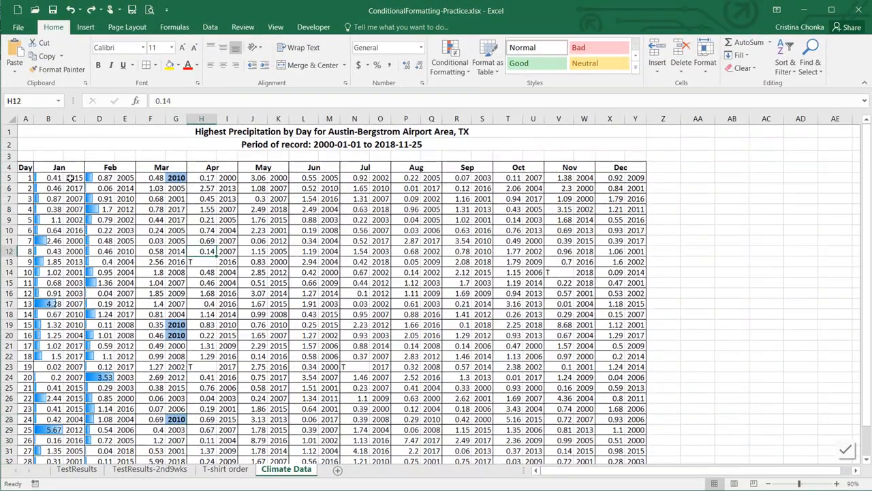
{"action": "left_click_drag", "start_coordinate": [73, 177], "coordinate": [633, 437]}
{"action": "scroll", "coordinate": [583, 335], "scroll_direction": "up", "scroll_amount": 2}
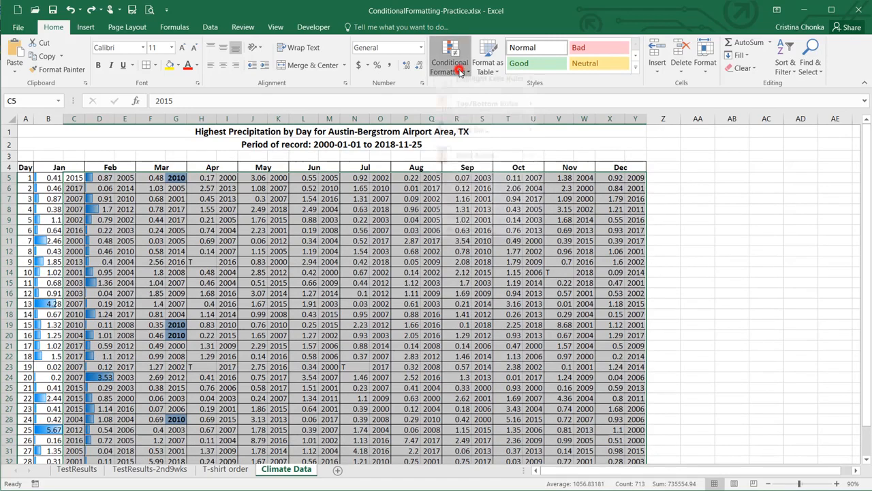
{"action": "left_click", "coordinate": [450, 61]}
{"action": "left_click", "coordinate": [462, 214]}
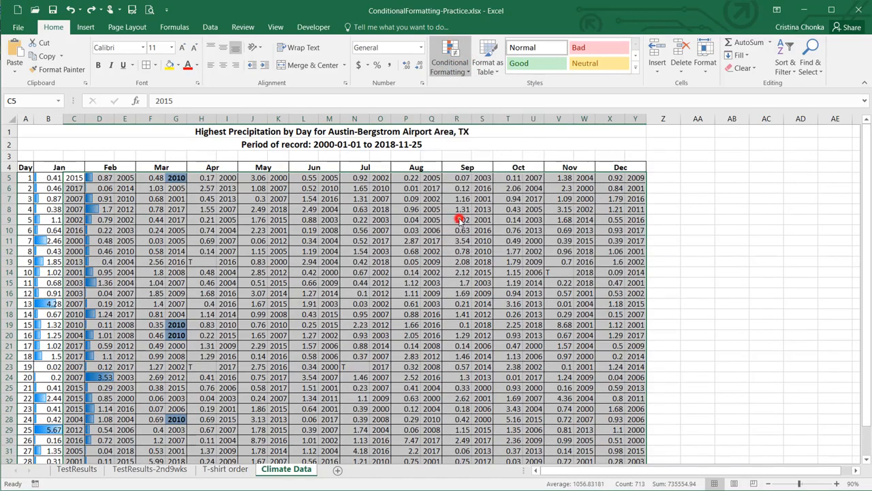
{"action": "left_click", "coordinate": [294, 280]}
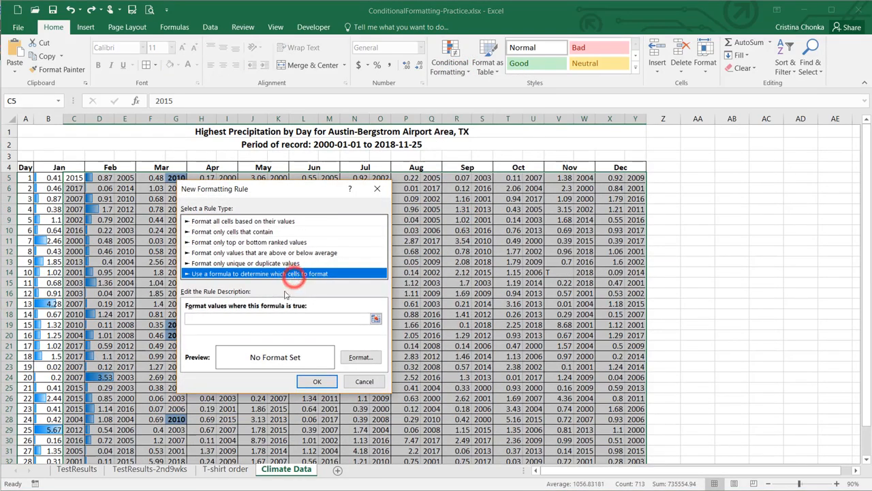
{"action": "left_click", "coordinate": [280, 318]}
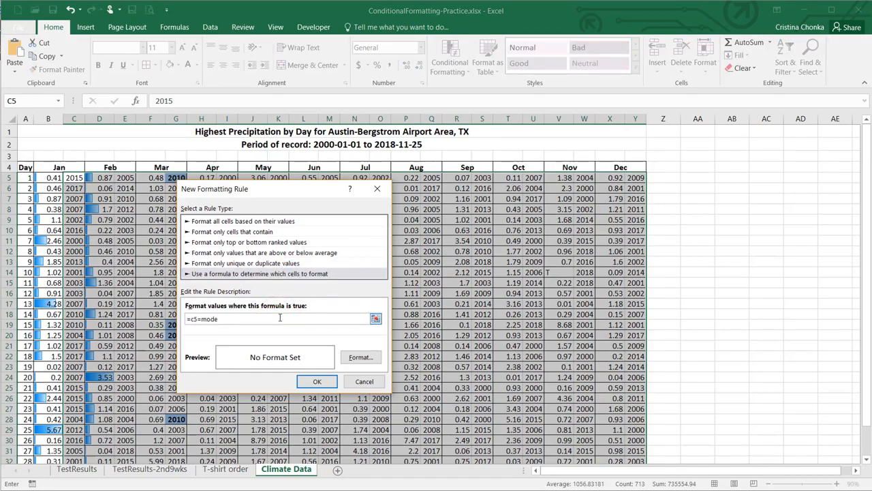
{"action": "type", "text": "=c5=mode("}
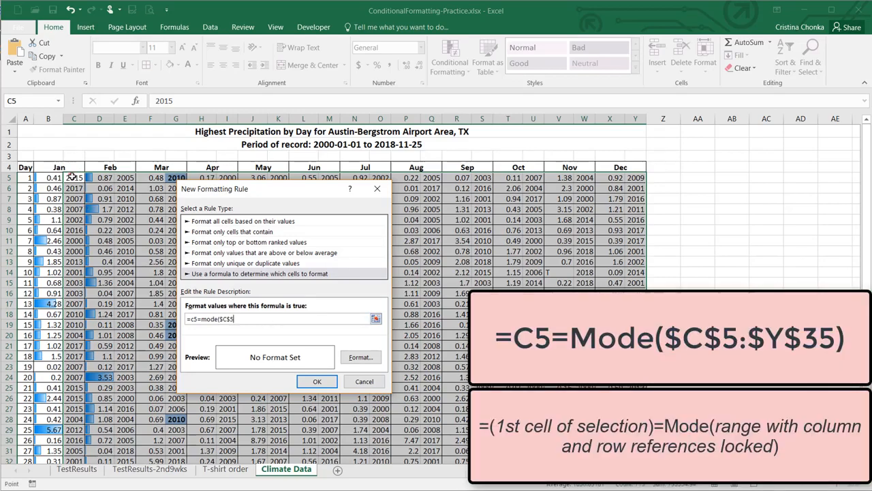
{"action": "left_click_drag", "start_coordinate": [74, 178], "coordinate": [635, 445]}
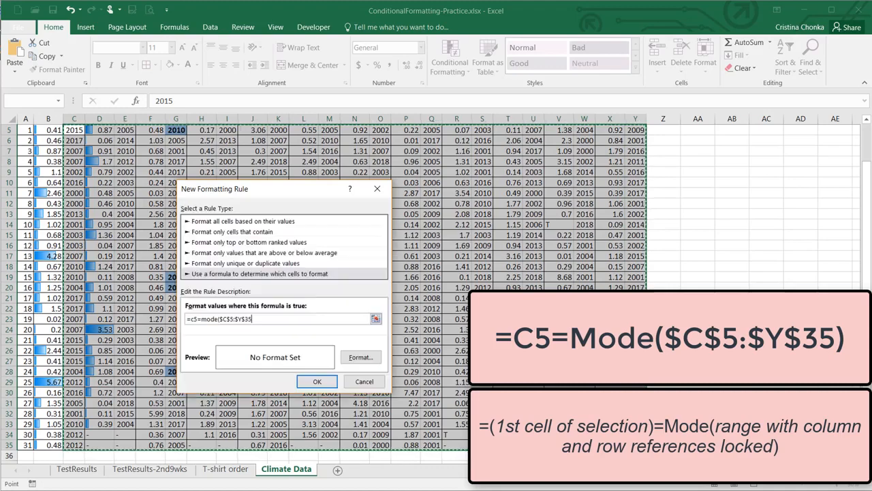
{"action": "type", "text": ")"}
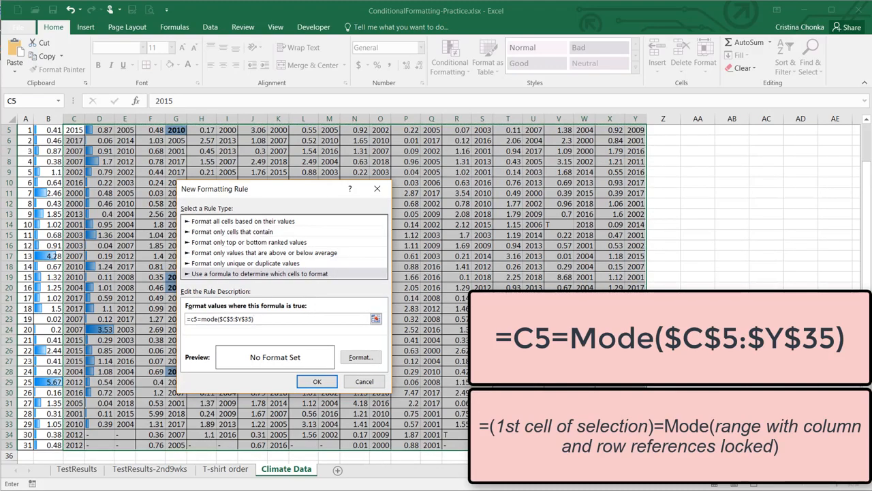
Give matching cells a light green fill and bold text, then save the rule
{"action": "left_click", "coordinate": [351, 356]}
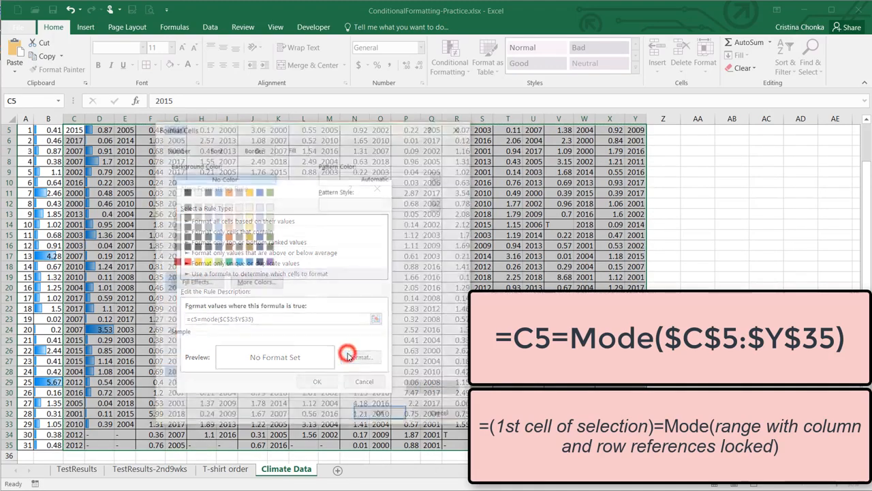
{"action": "left_click", "coordinate": [270, 227]}
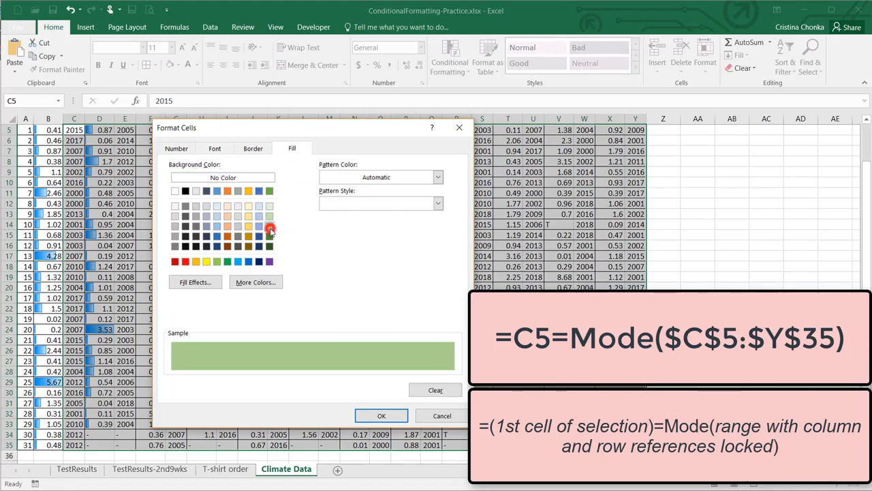
{"action": "left_click", "coordinate": [215, 149]}
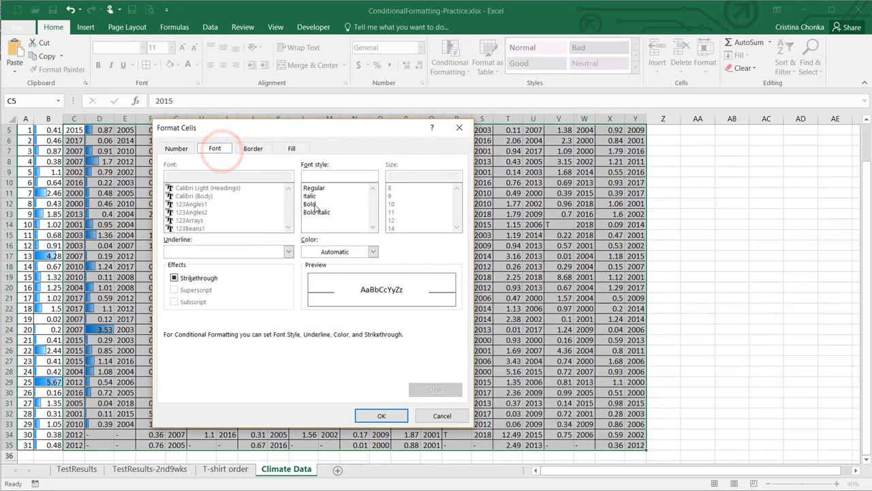
{"action": "left_click", "coordinate": [311, 204]}
{"action": "left_click", "coordinate": [383, 417]}
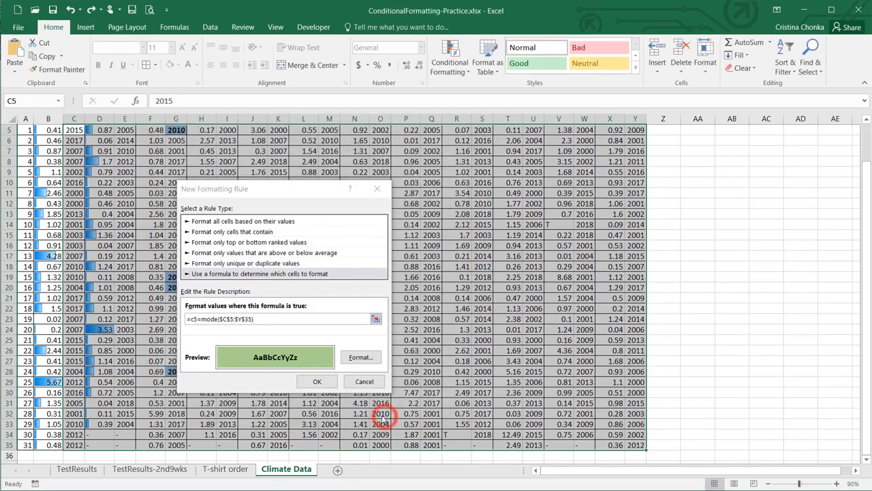
{"action": "left_click", "coordinate": [313, 381]}
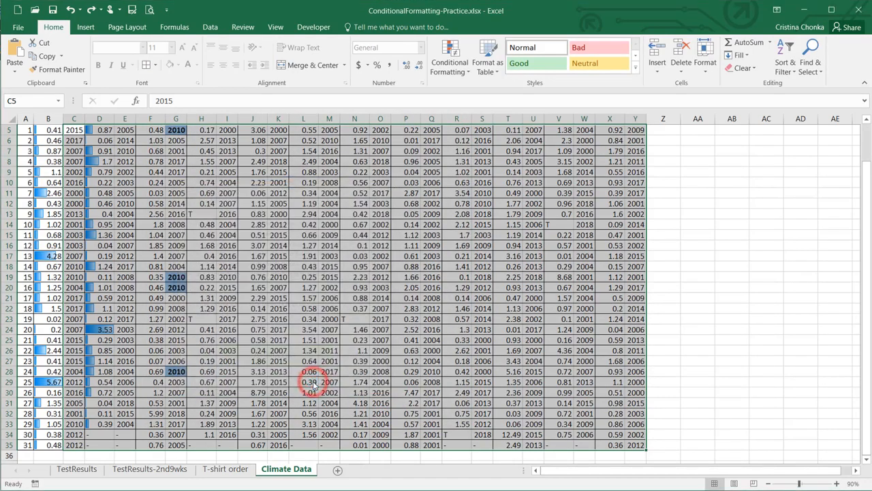
{"action": "left_click", "coordinate": [488, 383]}
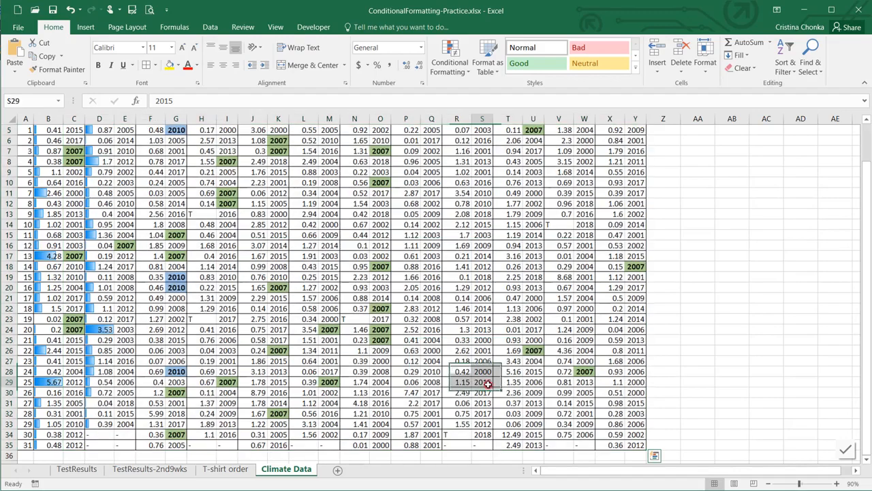
{"action": "scroll", "coordinate": [488, 384], "scroll_direction": "up", "scroll_amount": 1}
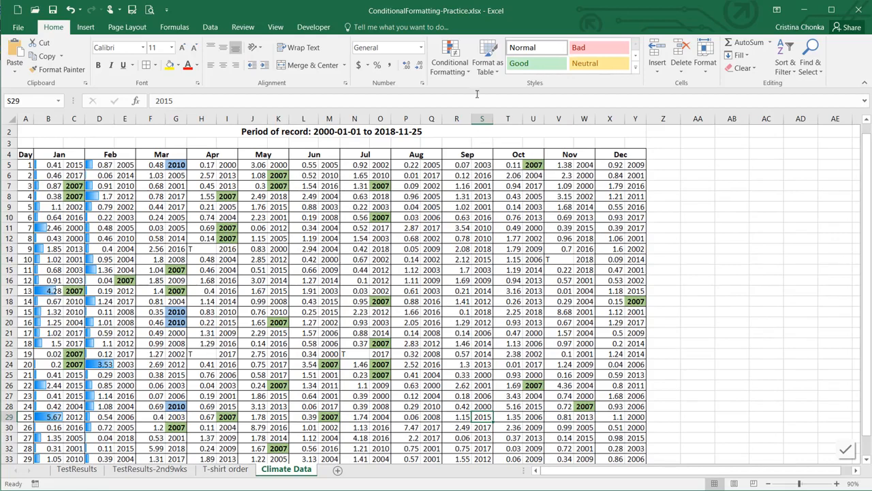
In the worksheet's rule manager, delete the $D$5:$D$33 data bar rule
{"action": "left_click", "coordinate": [450, 61]}
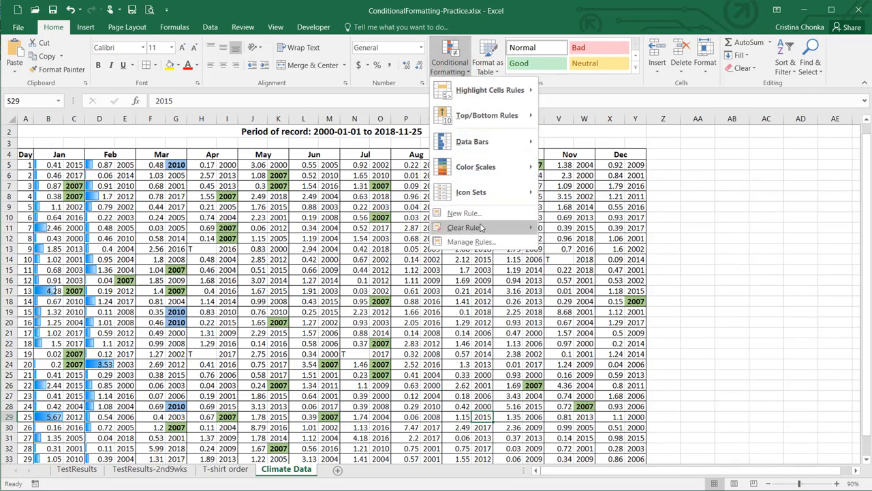
{"action": "mouse_move", "coordinate": [482, 227]}
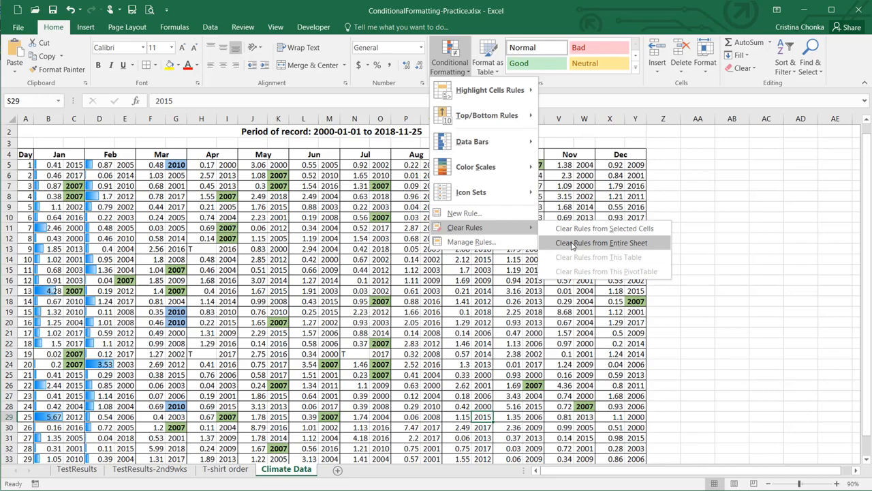
{"action": "left_click", "coordinate": [476, 242]}
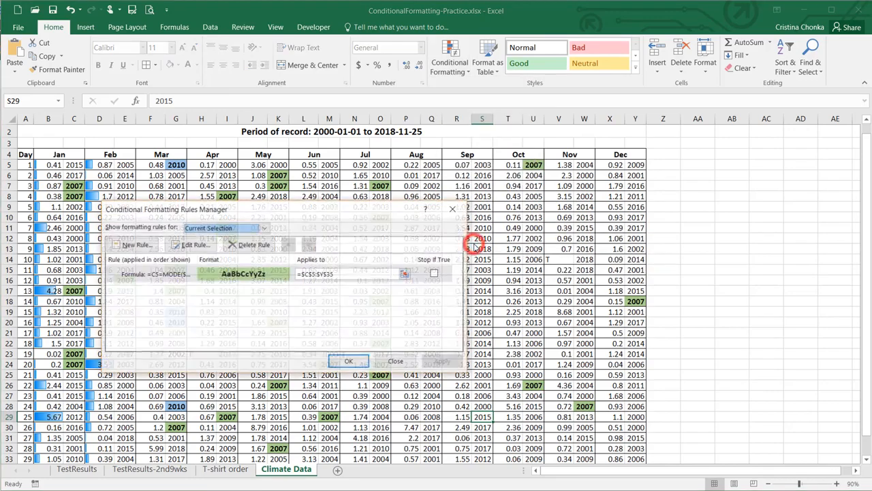
{"action": "left_click", "coordinate": [266, 228]}
{"action": "left_click", "coordinate": [247, 246]}
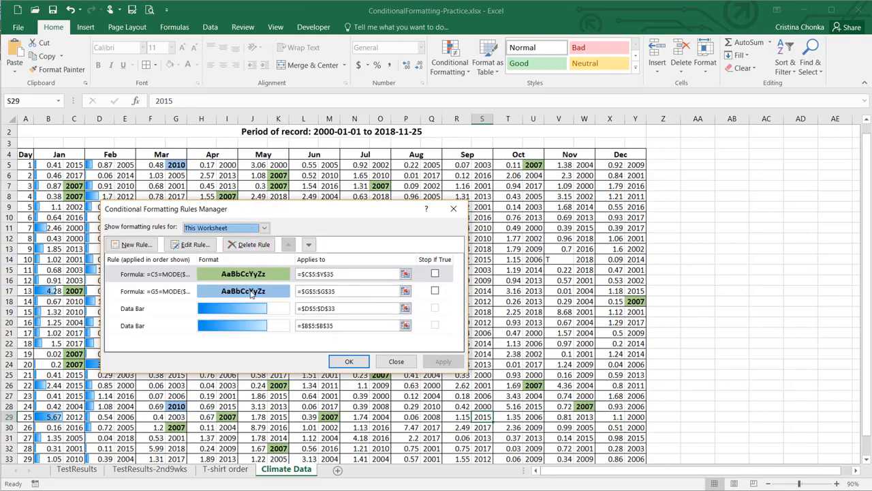
{"action": "left_click", "coordinate": [165, 295]}
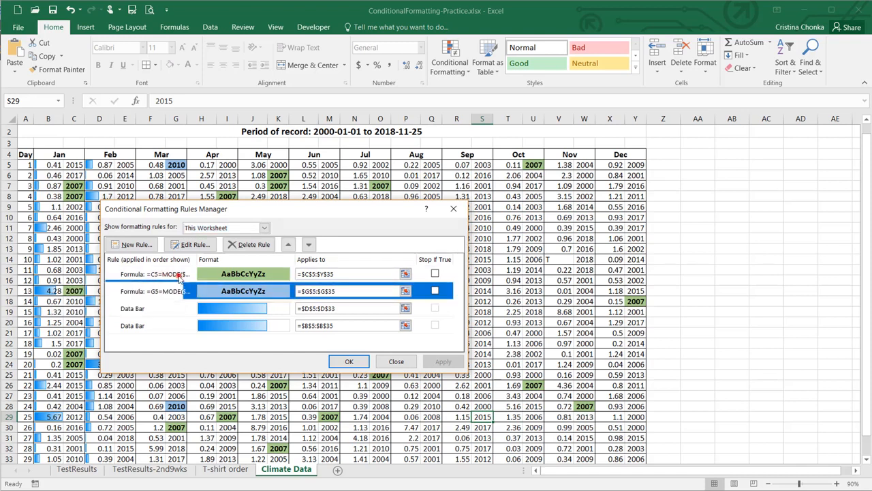
{"action": "left_click", "coordinate": [179, 277]}
{"action": "left_click", "coordinate": [173, 310]}
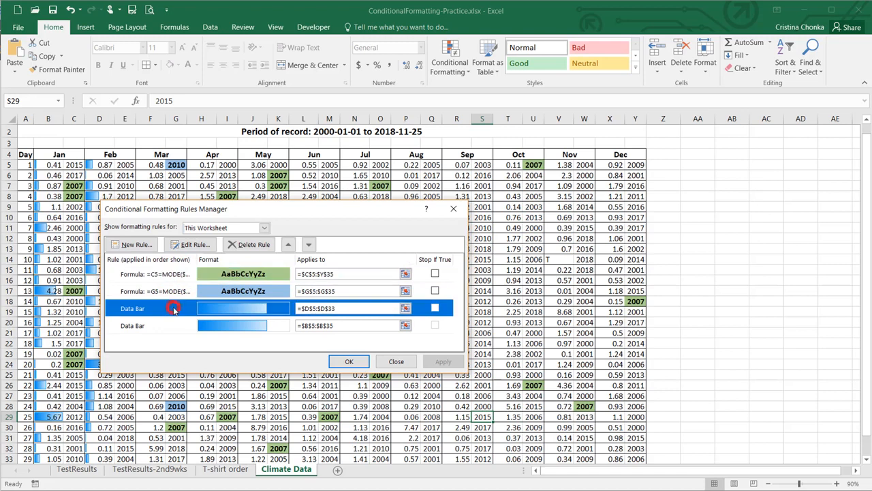
{"action": "left_click", "coordinate": [248, 244]}
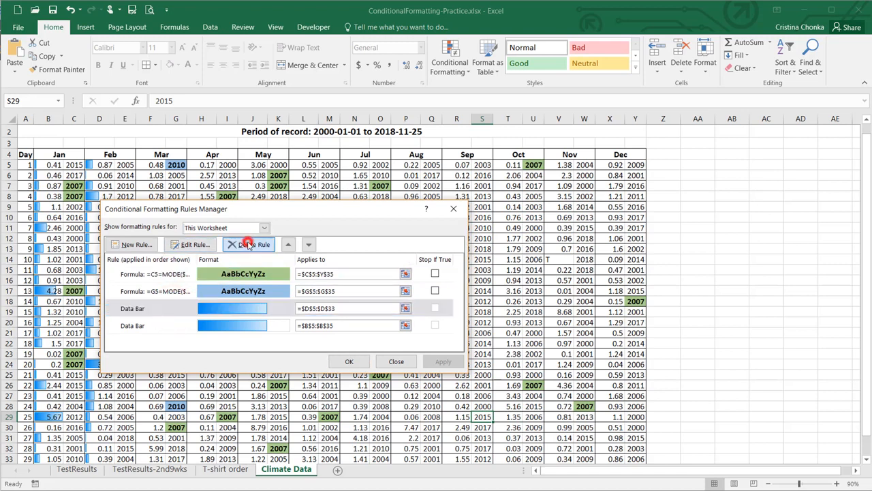
Delete the column G =G5=MODE rule and confirm the changes
{"action": "left_click", "coordinate": [172, 308]}
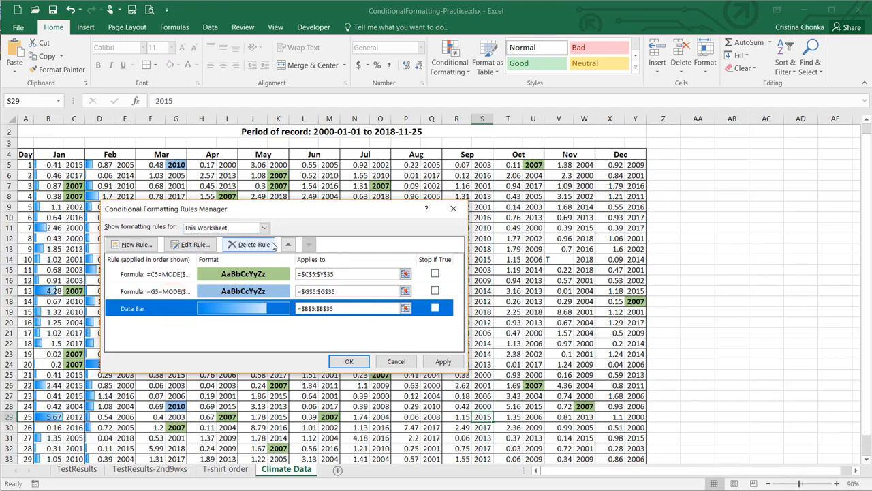
{"action": "left_click", "coordinate": [176, 292]}
{"action": "left_click", "coordinate": [239, 245]}
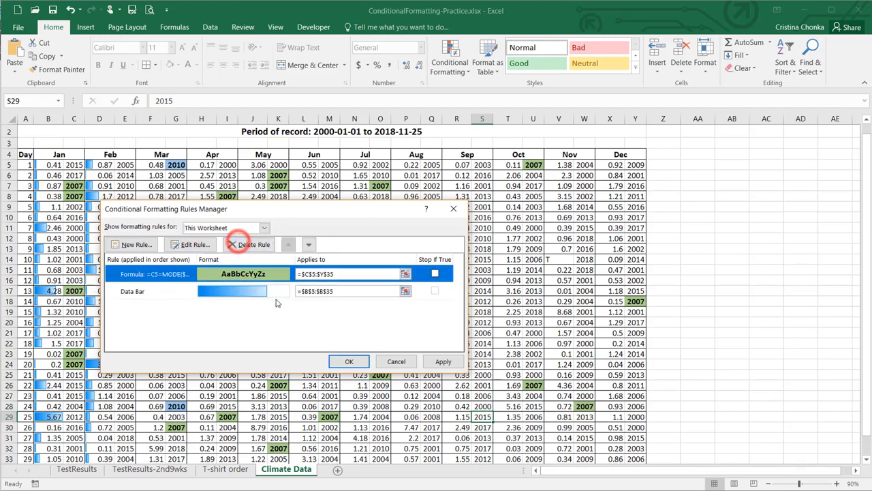
{"action": "left_click", "coordinate": [350, 361]}
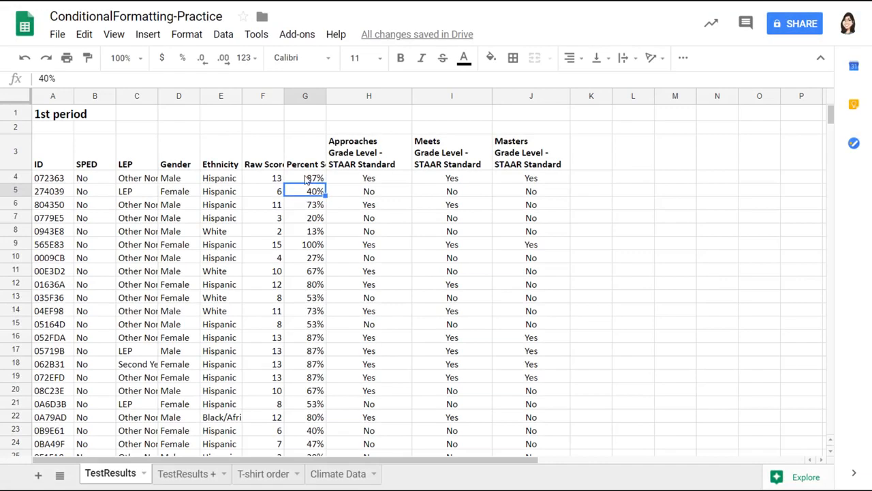
Apply the green-yellow-red preset colour scale to the percent scores G4:G29
{"action": "left_click_drag", "start_coordinate": [314, 180], "coordinate": [311, 391]}
{"action": "scroll", "coordinate": [287, 251], "scroll_direction": "up", "scroll_amount": 3}
{"action": "left_click", "coordinate": [186, 34]}
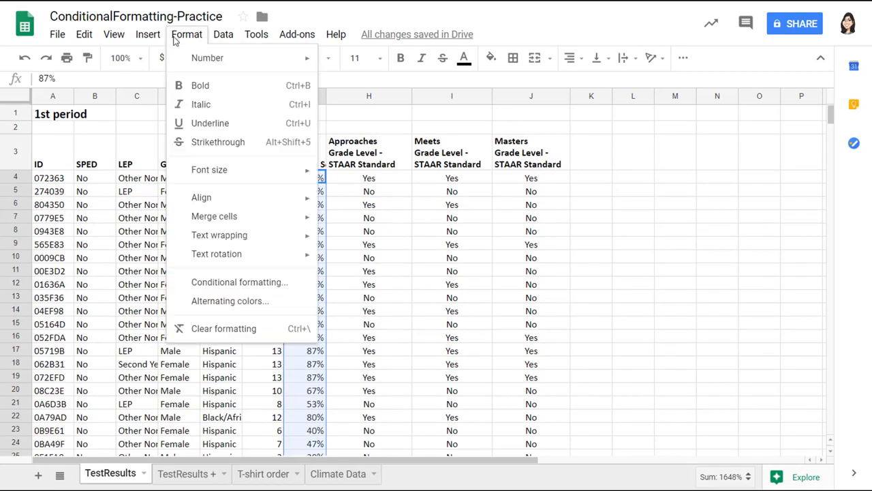
{"action": "left_click", "coordinate": [230, 282]}
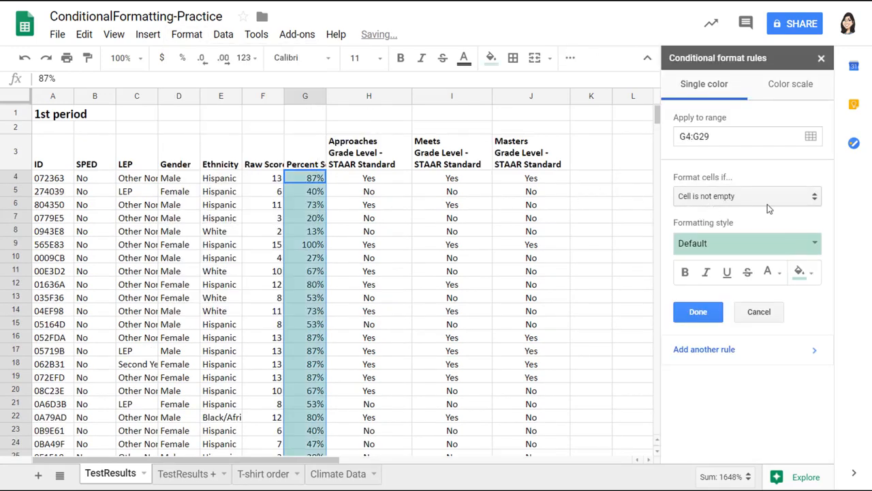
{"action": "left_click", "coordinate": [788, 96]}
{"action": "left_click", "coordinate": [816, 198]}
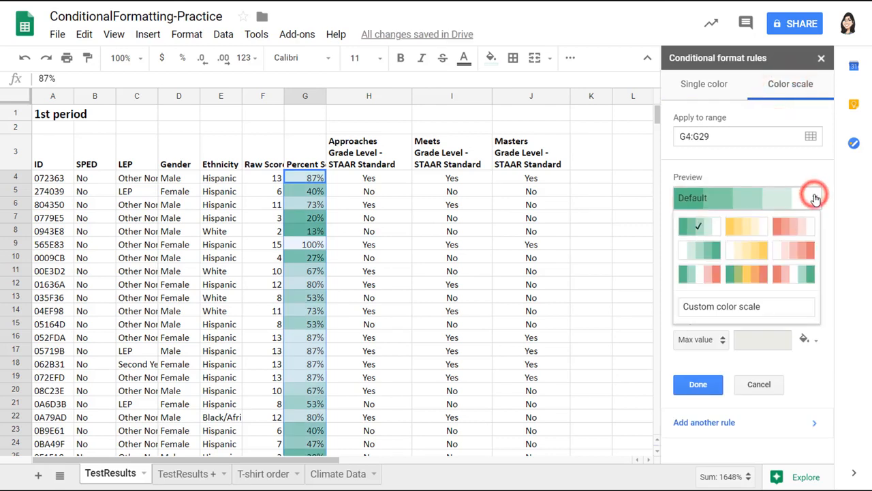
{"action": "left_click", "coordinate": [753, 275]}
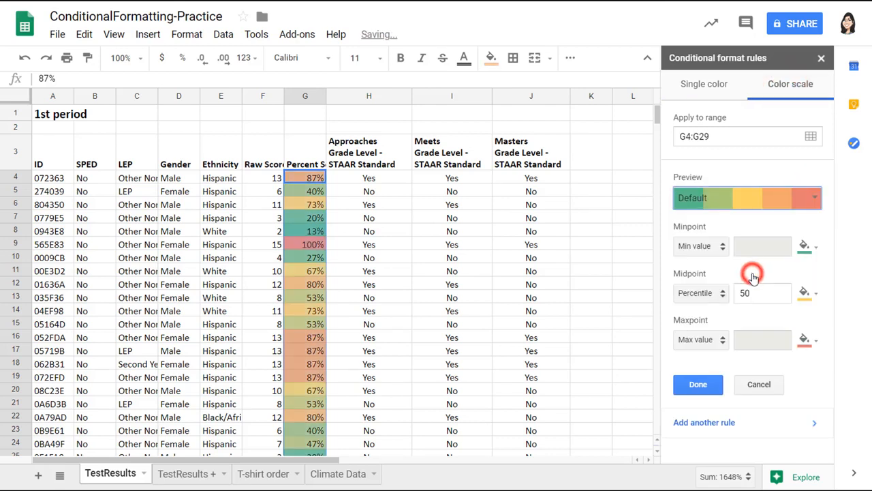
Change the colour scale's minimum point to a salmon shade, then try a single-colour rule
{"action": "left_click", "coordinate": [703, 245]}
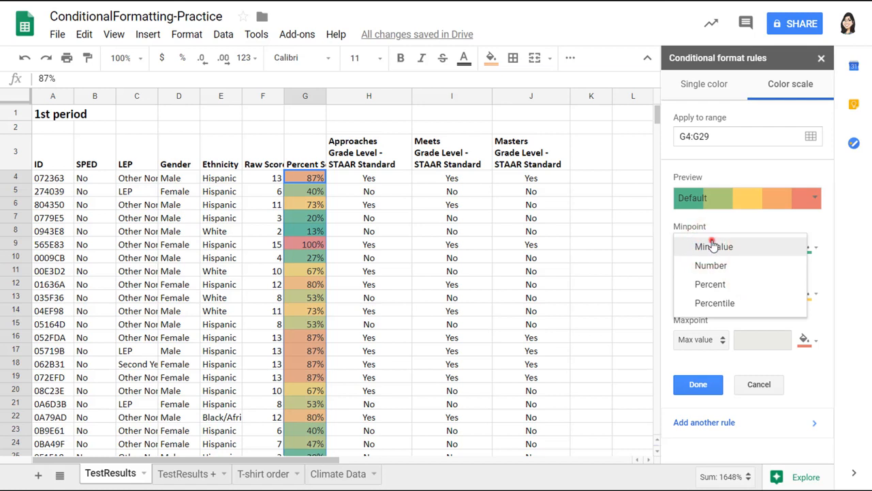
{"action": "left_click", "coordinate": [712, 246]}
{"action": "left_click", "coordinate": [804, 246]}
{"action": "left_click", "coordinate": [704, 288]}
{"action": "left_click", "coordinate": [804, 245]}
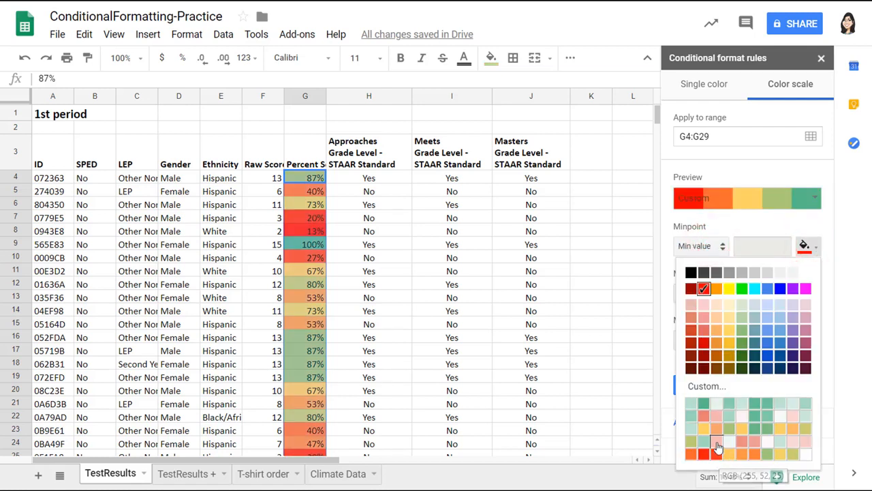
{"action": "left_click", "coordinate": [704, 416]}
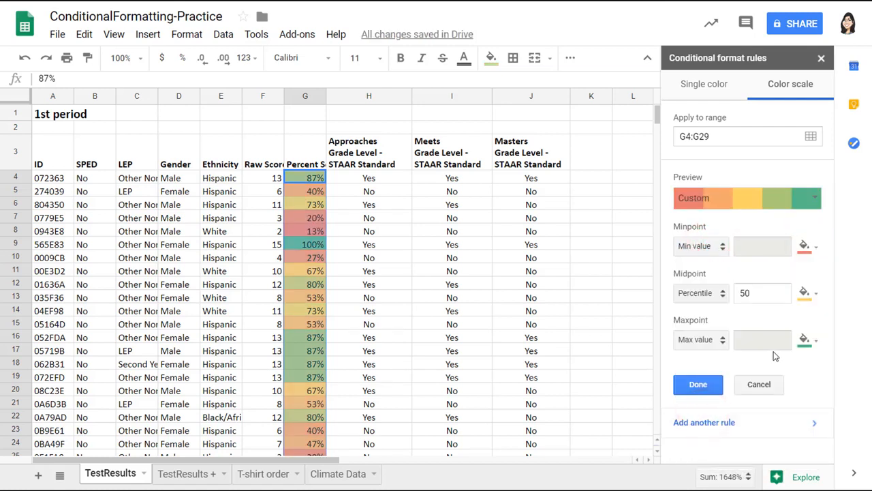
{"action": "left_click", "coordinate": [691, 82]}
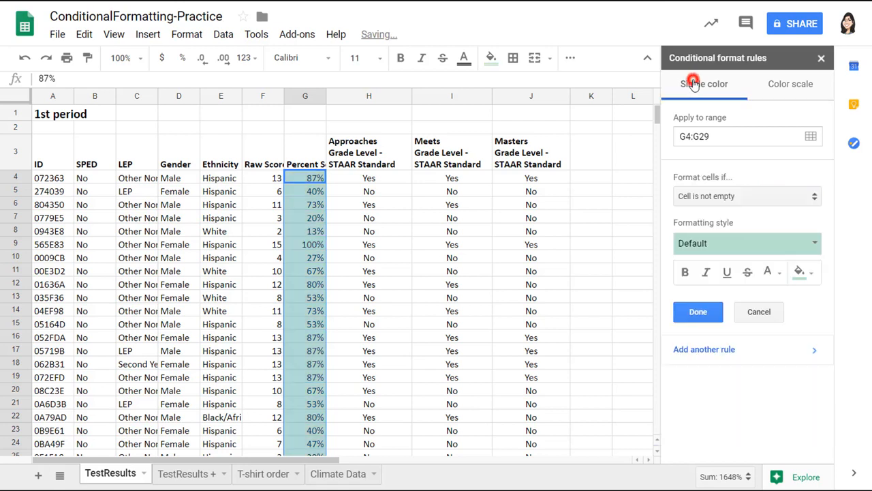
Add a green rule for scores greater than or equal to 85%, replacing an 85 version
{"action": "left_click", "coordinate": [728, 196]}
{"action": "left_click", "coordinate": [737, 402]}
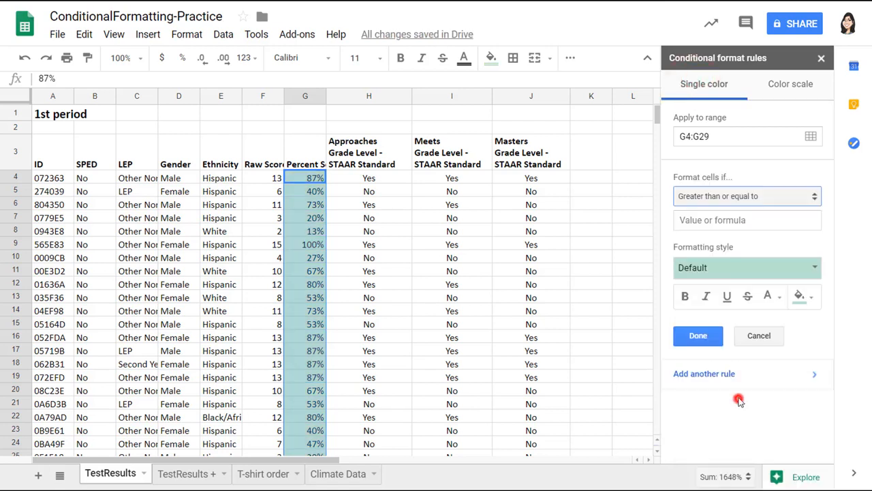
{"action": "left_click", "coordinate": [732, 219]}
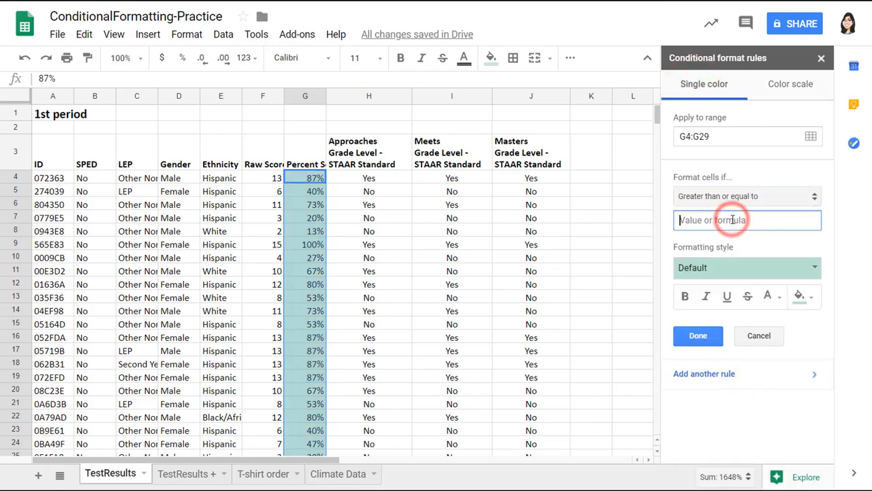
{"action": "type", "text": "85"}
{"action": "left_click", "coordinate": [706, 336]}
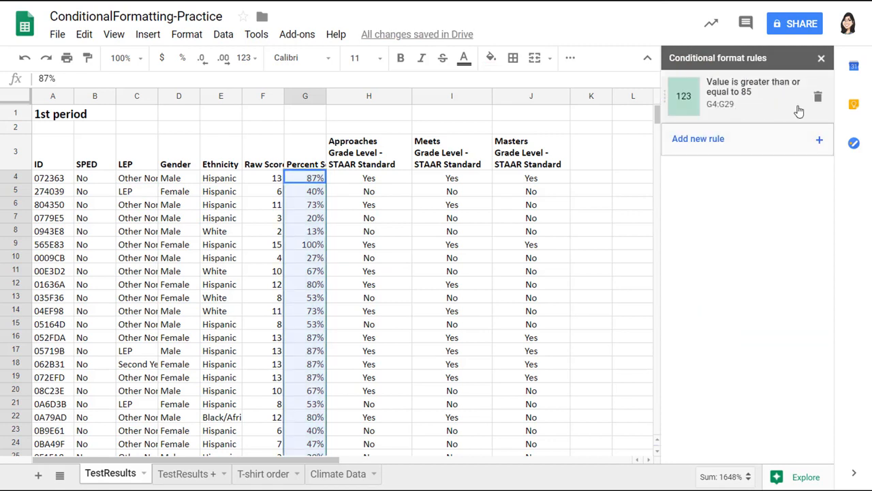
{"action": "left_click", "coordinate": [818, 98]}
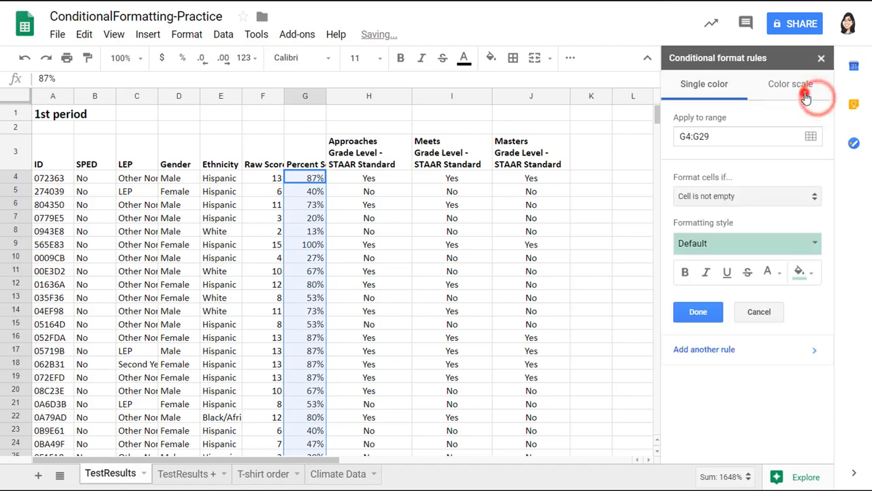
{"action": "left_click", "coordinate": [752, 197]}
{"action": "left_click", "coordinate": [765, 402]}
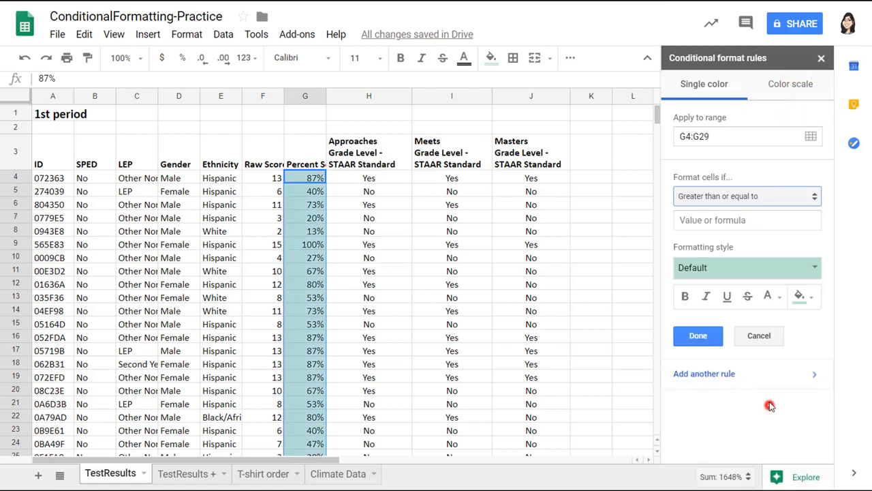
{"action": "type", "text": "85%"}
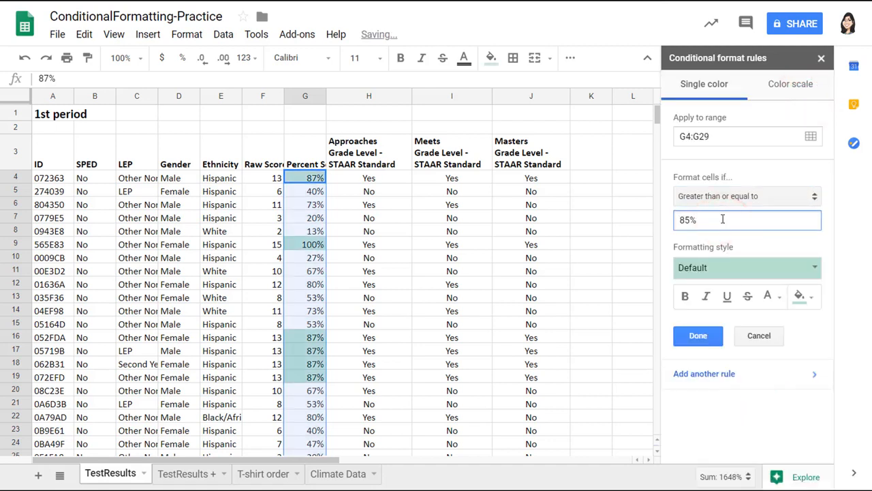
{"action": "left_click", "coordinate": [695, 332]}
Add a yellow rule for scores between 70% and 84.9%
{"action": "left_click", "coordinate": [744, 138]}
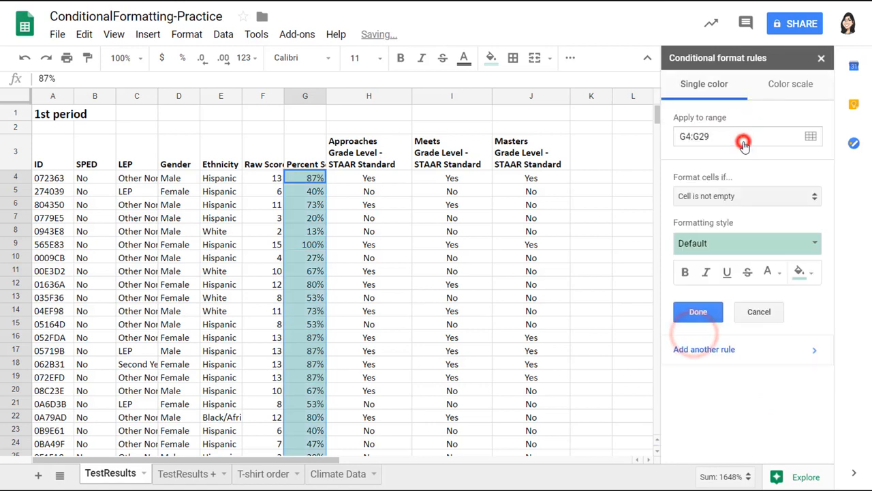
{"action": "left_click", "coordinate": [743, 195]}
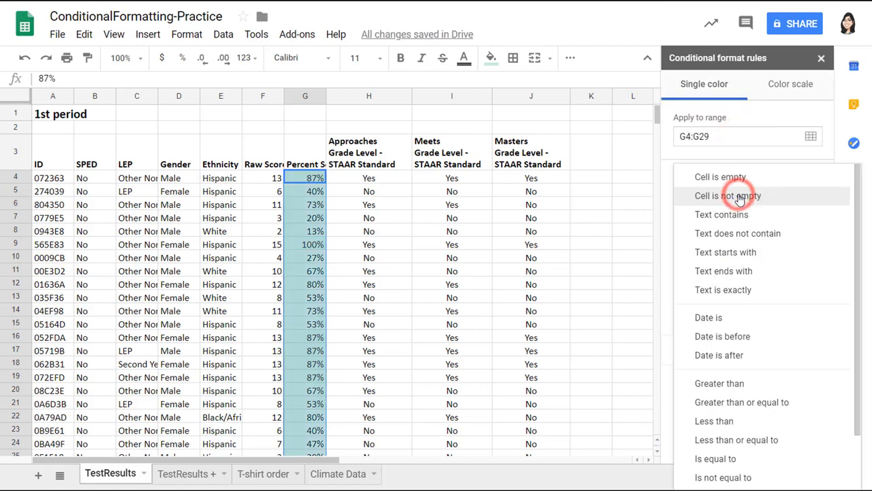
{"action": "scroll", "coordinate": [784, 396], "scroll_direction": "down", "scroll_amount": 1}
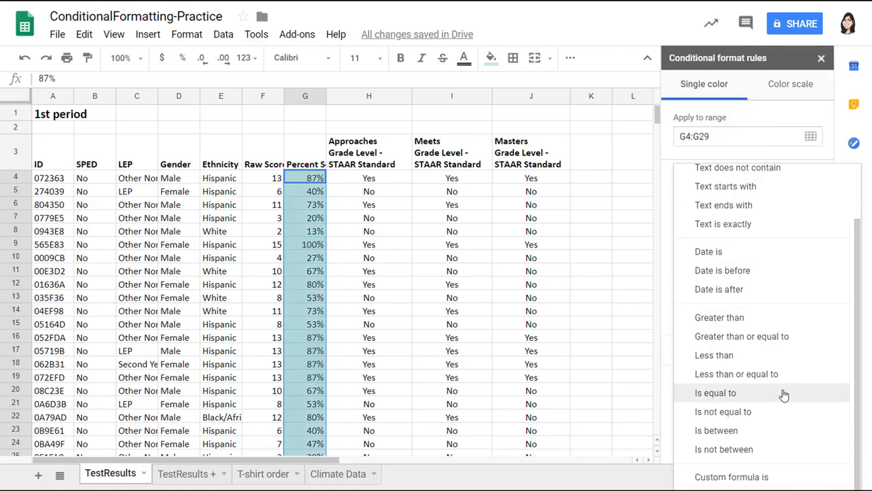
{"action": "left_click", "coordinate": [768, 431]}
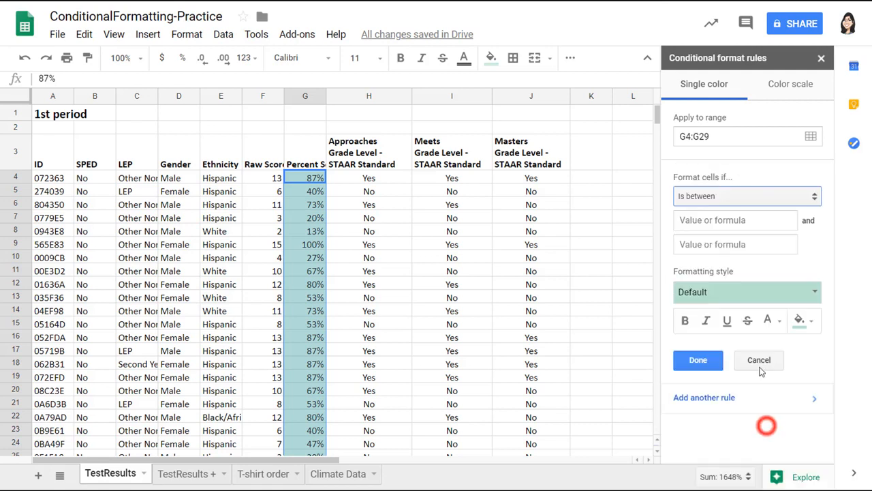
{"action": "left_click", "coordinate": [726, 219]}
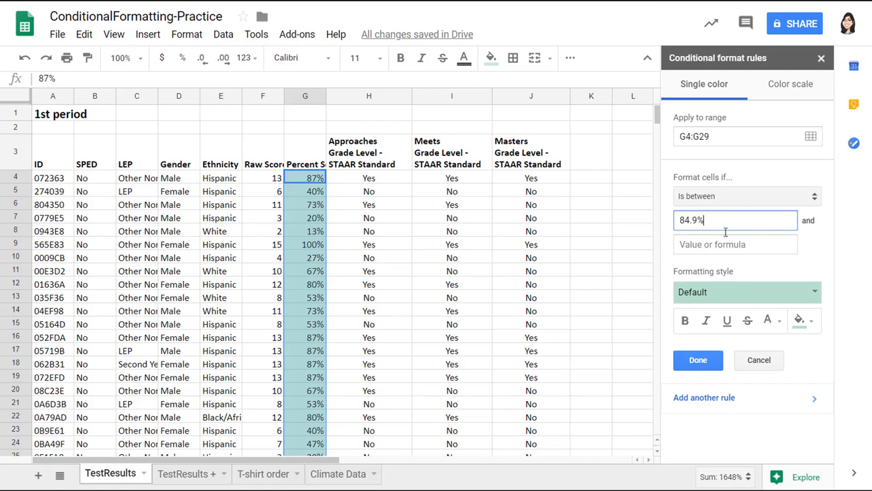
{"action": "left_click", "coordinate": [725, 240]}
{"action": "type", "text": "7"}
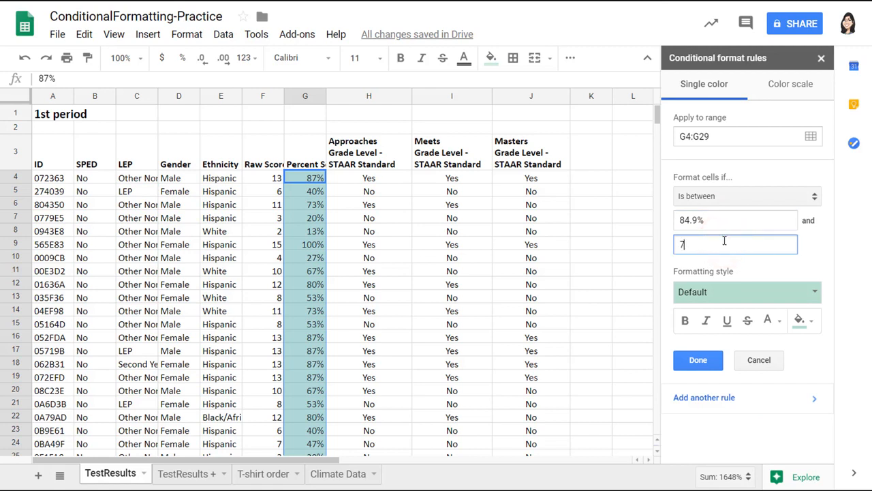
{"action": "type", "text": "0"}
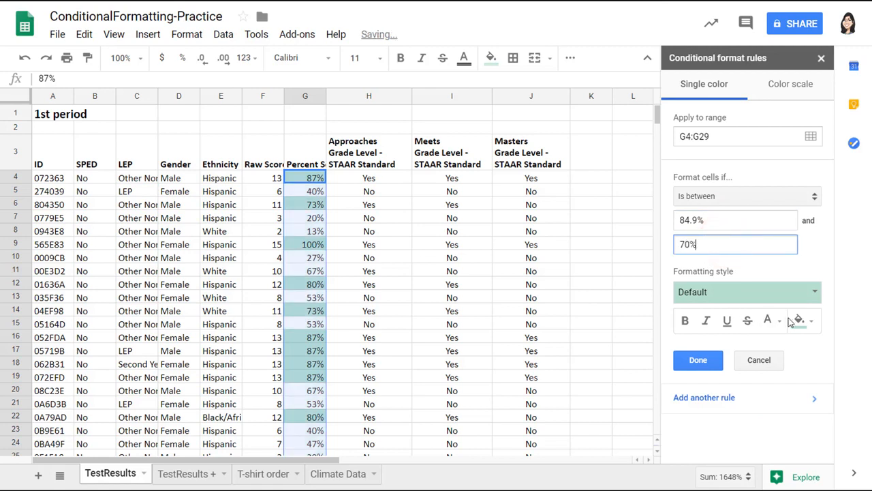
{"action": "left_click", "coordinate": [811, 292]}
{"action": "left_click", "coordinate": [746, 318]}
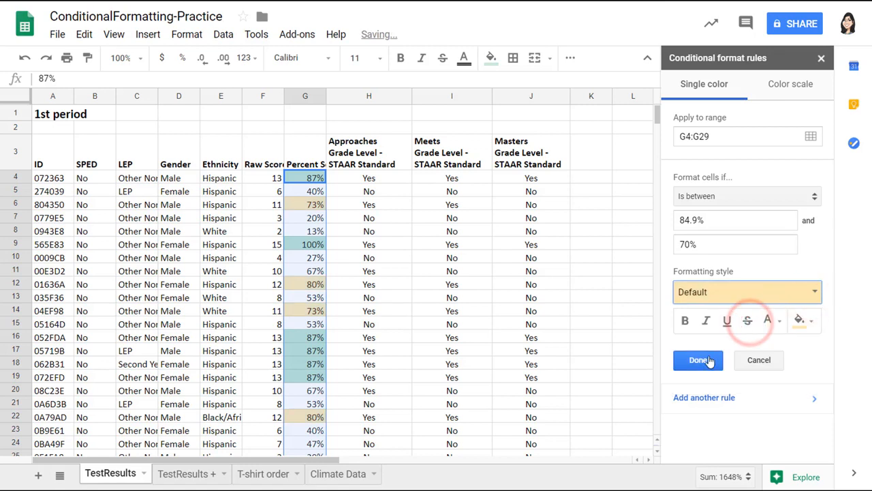
{"action": "left_click", "coordinate": [708, 360]}
Add a red rule for scores less than 70
{"action": "left_click", "coordinate": [764, 193]}
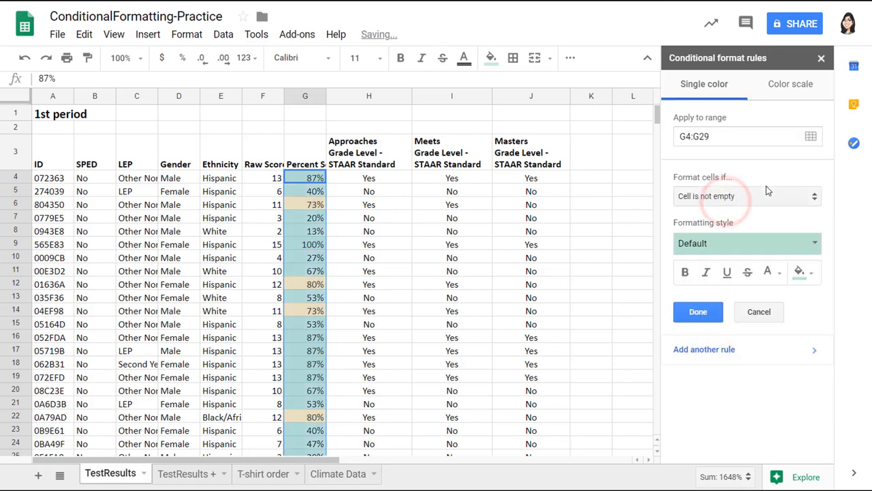
{"action": "left_click", "coordinate": [766, 194]}
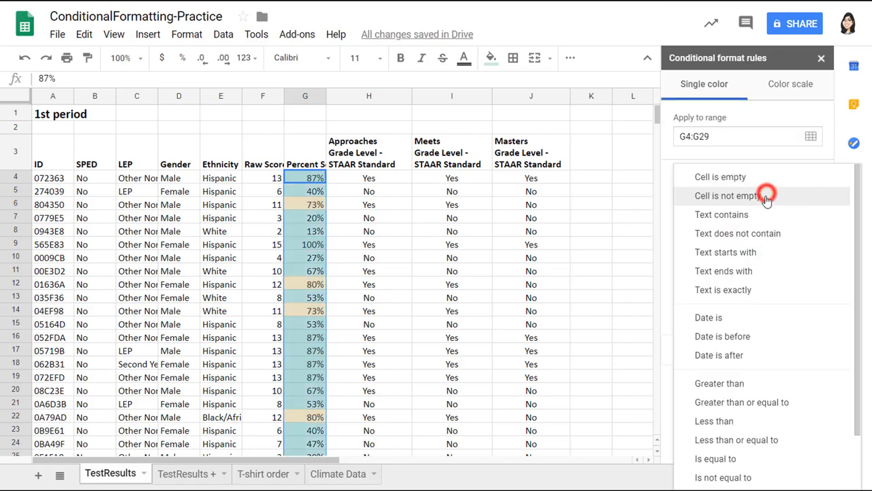
{"action": "left_click", "coordinate": [767, 428]}
{"action": "left_click", "coordinate": [776, 222]}
{"action": "type", "text": "70"}
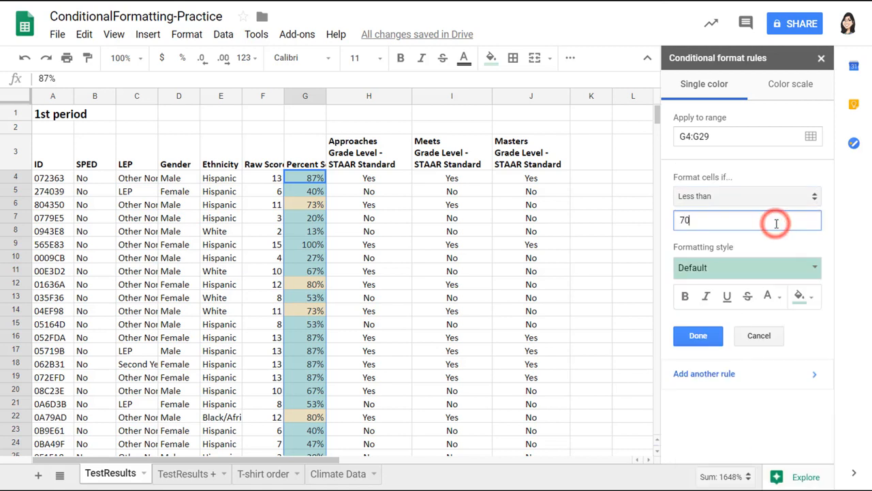
{"action": "left_click", "coordinate": [763, 267]}
{"action": "left_click", "coordinate": [789, 294]}
{"action": "left_click", "coordinate": [709, 336]}
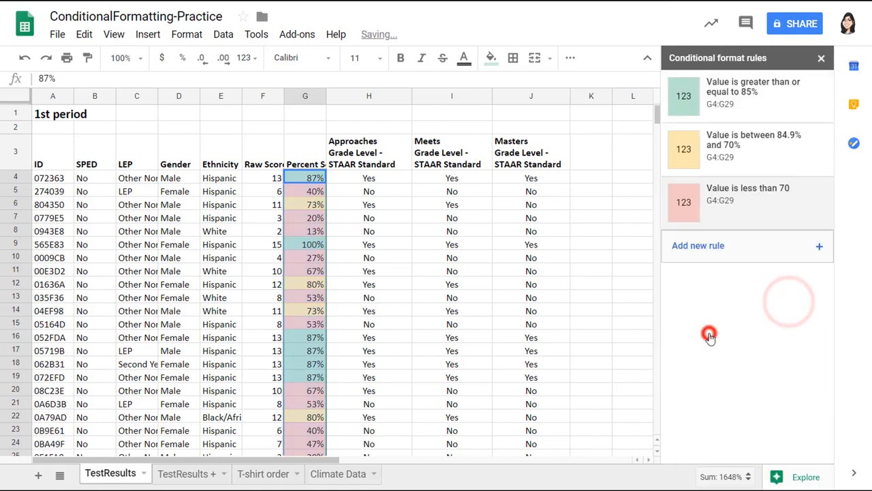
Check the final colour bands on an 80% score, then move to another sheet
{"action": "left_click", "coordinate": [597, 334]}
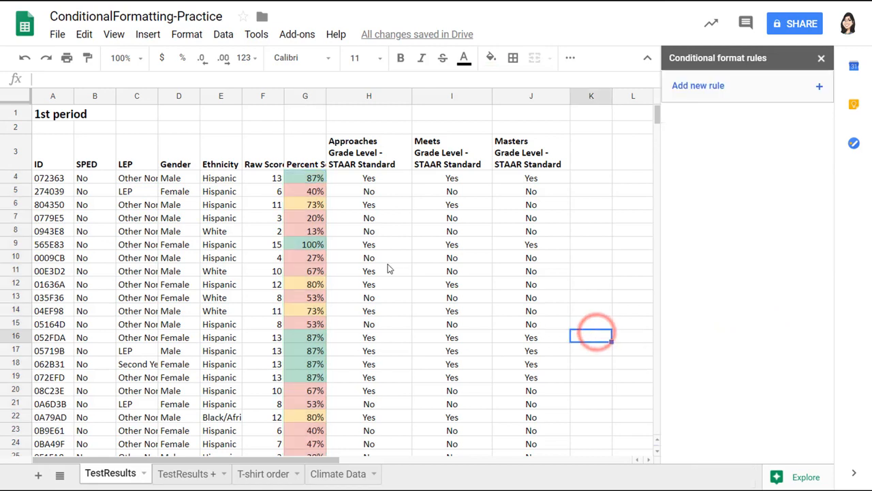
{"action": "left_click", "coordinate": [307, 285]}
{"action": "left_click", "coordinate": [361, 273]}
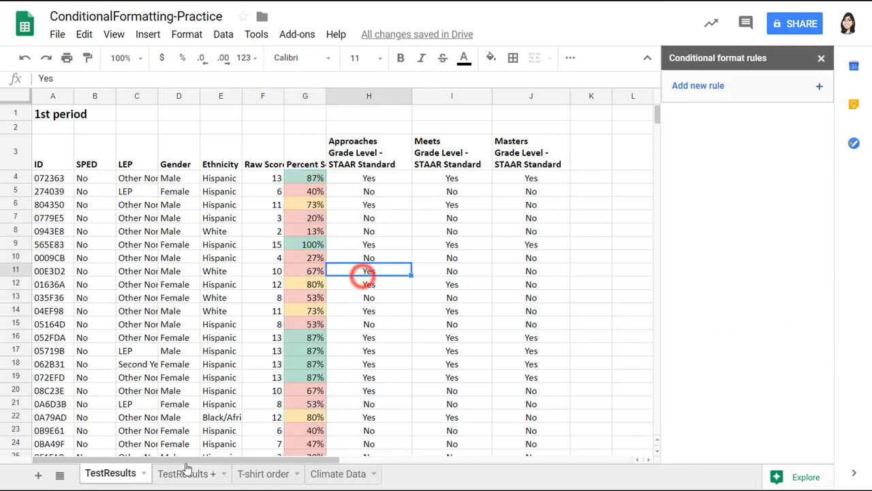
{"action": "left_click", "coordinate": [184, 473]}
On the T-shirt order sheet, select the first and last names in A4:B78
{"action": "left_click", "coordinate": [267, 475]}
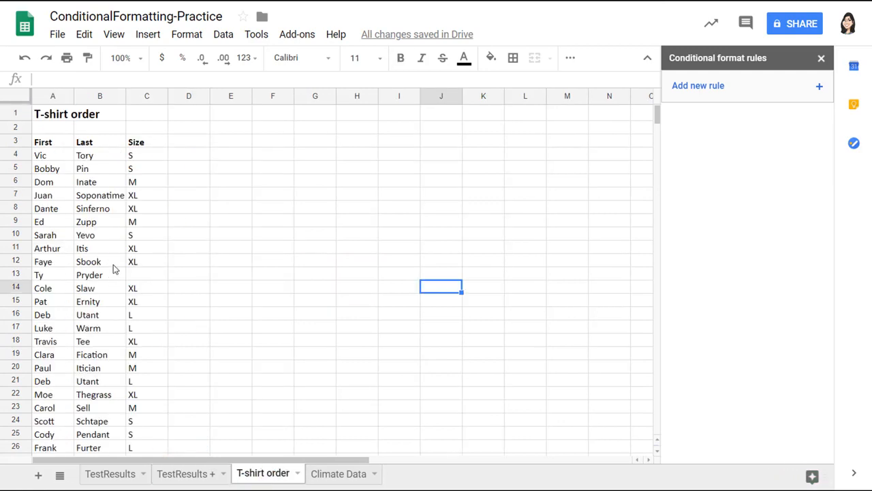
{"action": "left_click_drag", "start_coordinate": [48, 158], "coordinate": [102, 279]}
{"action": "scroll", "coordinate": [102, 279], "scroll_direction": "up", "scroll_amount": 3}
{"action": "scroll", "coordinate": [102, 280], "scroll_direction": "up", "scroll_amount": 10}
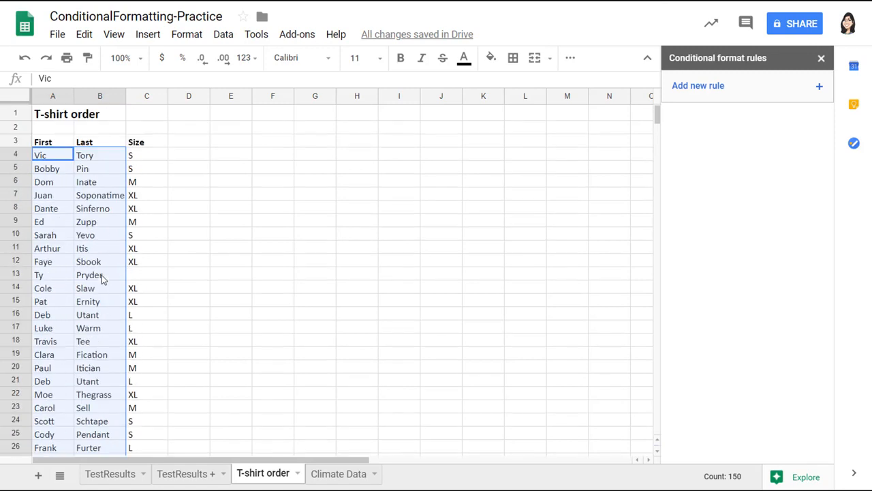
Add a custom formula rule =countif(A:B, A4)>1 to flag repeated names
{"action": "left_click", "coordinate": [763, 87]}
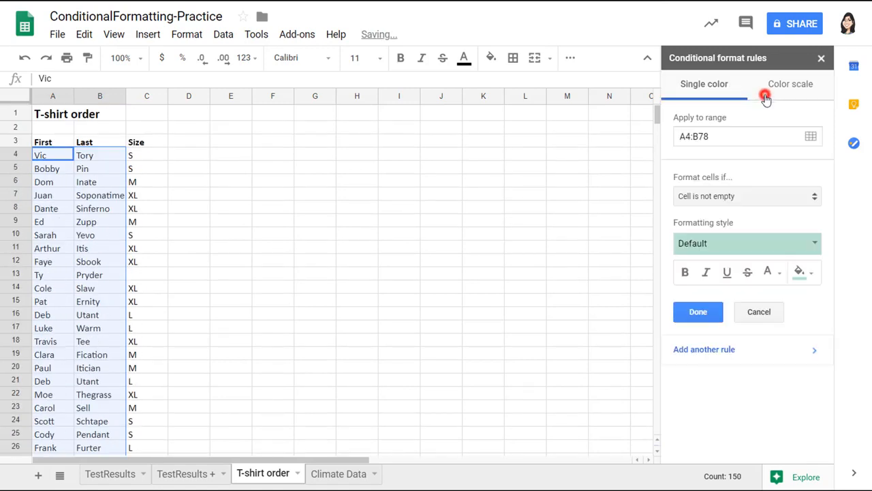
{"action": "left_click", "coordinate": [786, 195]}
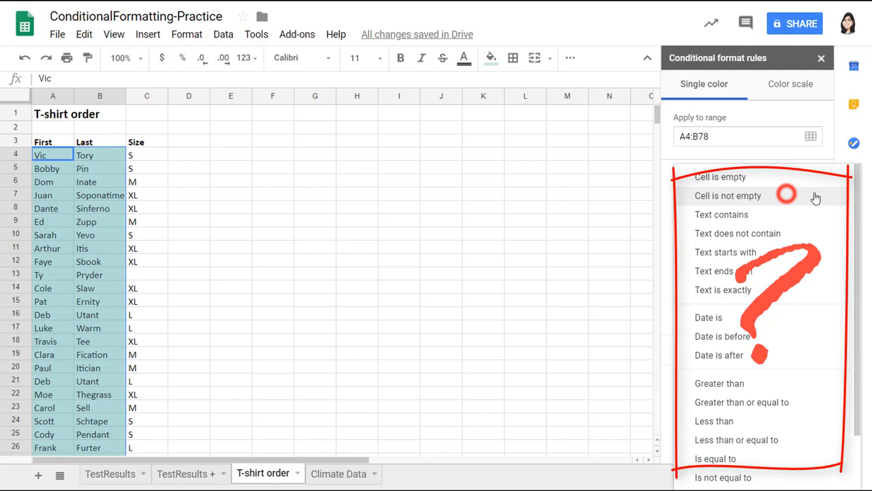
{"action": "scroll", "coordinate": [773, 339], "scroll_direction": "down", "scroll_amount": 2}
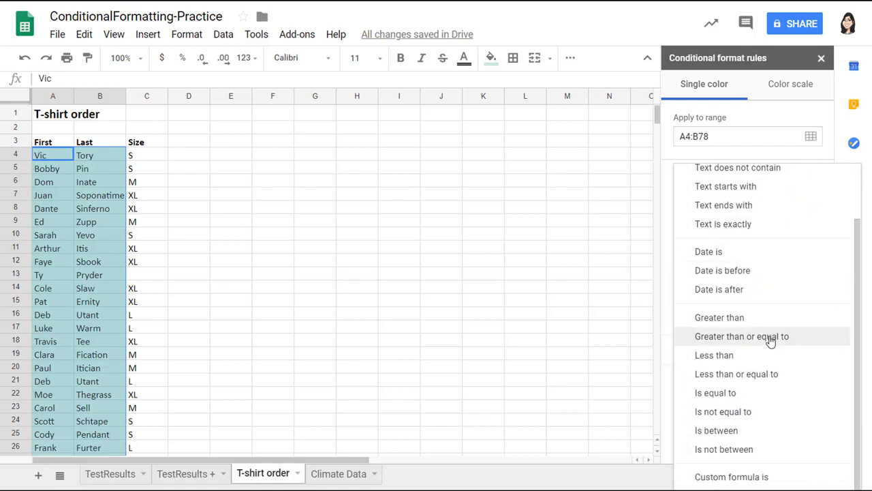
{"action": "left_click", "coordinate": [753, 475]}
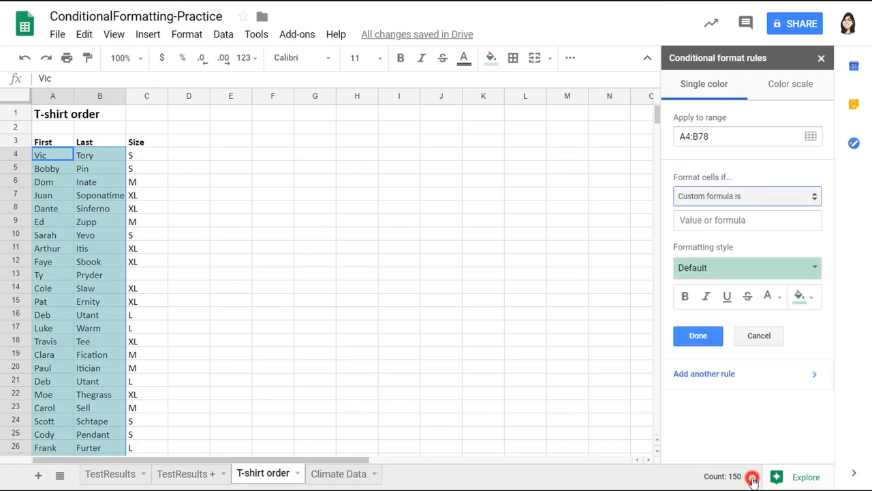
{"action": "left_click", "coordinate": [724, 217]}
{"action": "type", "text": "=c"}
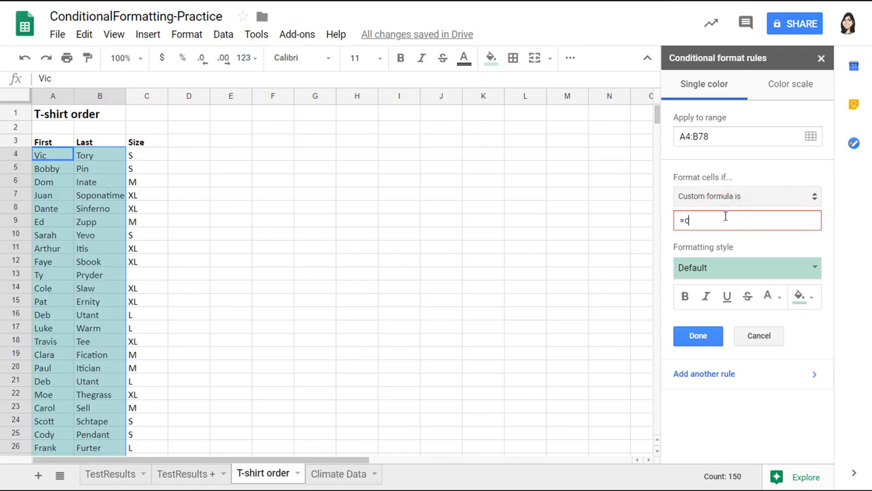
{"action": "type", "text": "ountif(a:b, a4"}
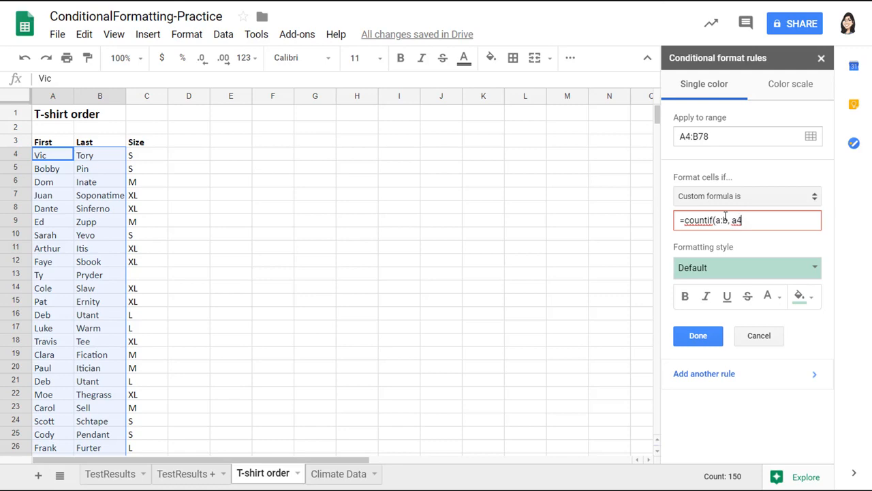
{"action": "type", "text": ")>1"}
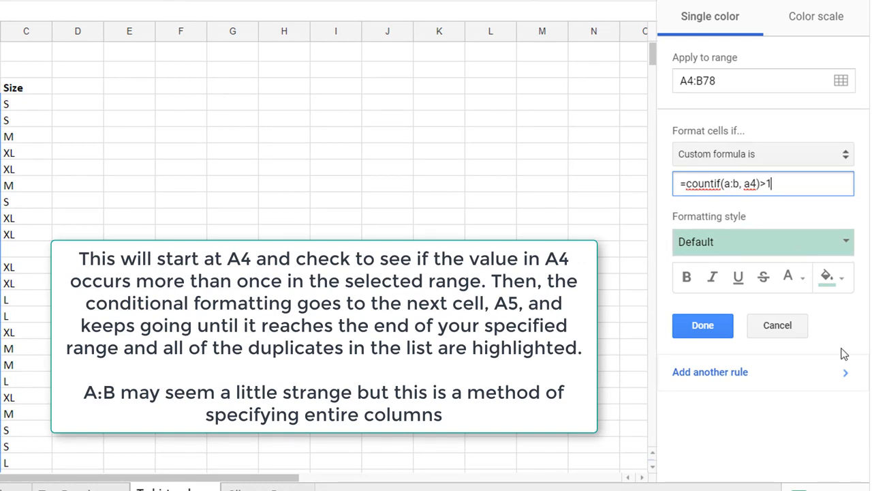
Give the duplicate-name rule the light red preset style and save it
{"action": "left_click", "coordinate": [826, 276]}
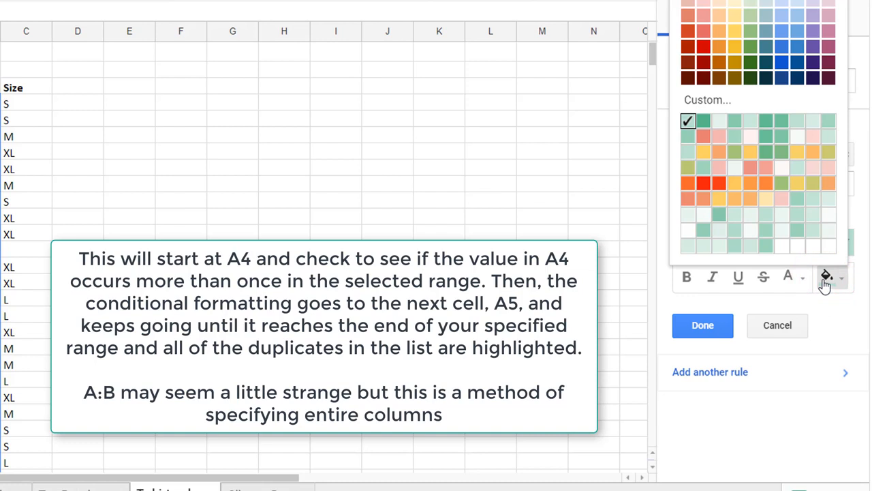
{"action": "left_click", "coordinate": [702, 137]}
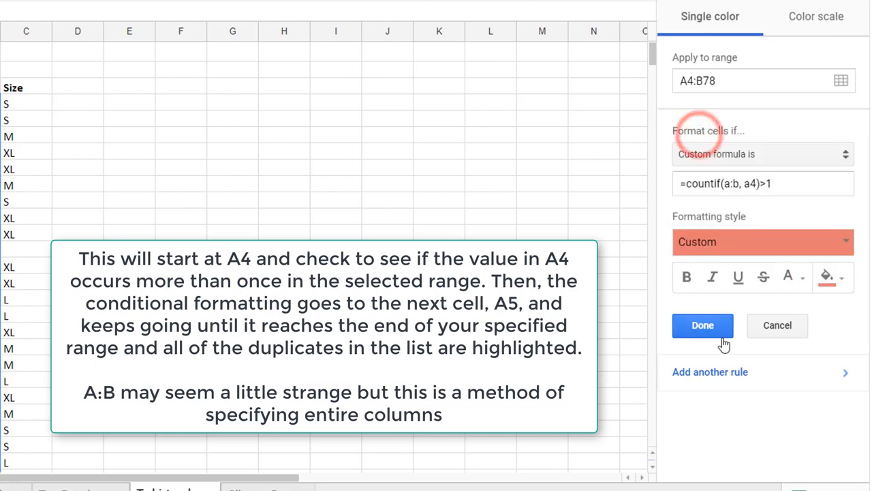
{"action": "left_click", "coordinate": [843, 242]}
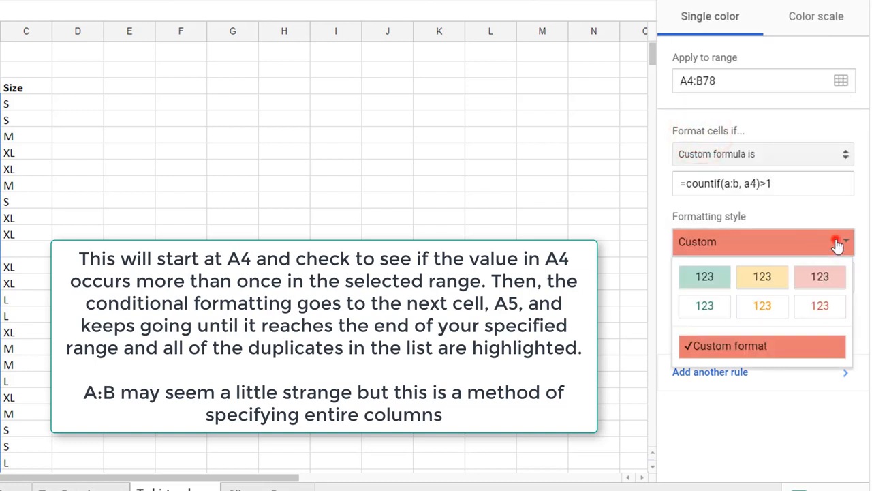
{"action": "left_click", "coordinate": [821, 278]}
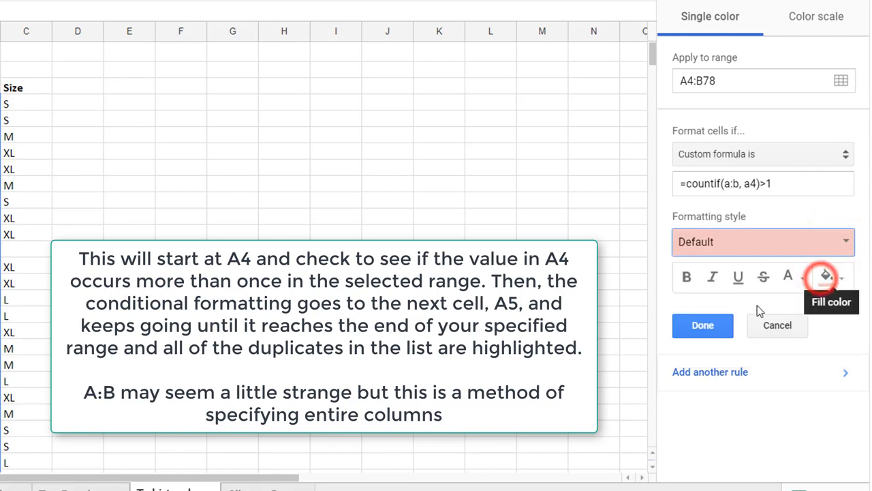
{"action": "left_click", "coordinate": [702, 321]}
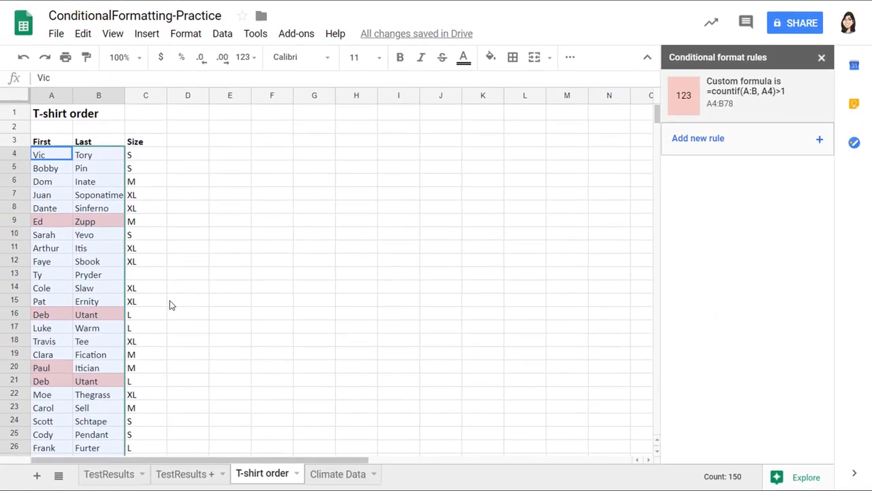
{"action": "left_click", "coordinate": [56, 284]}
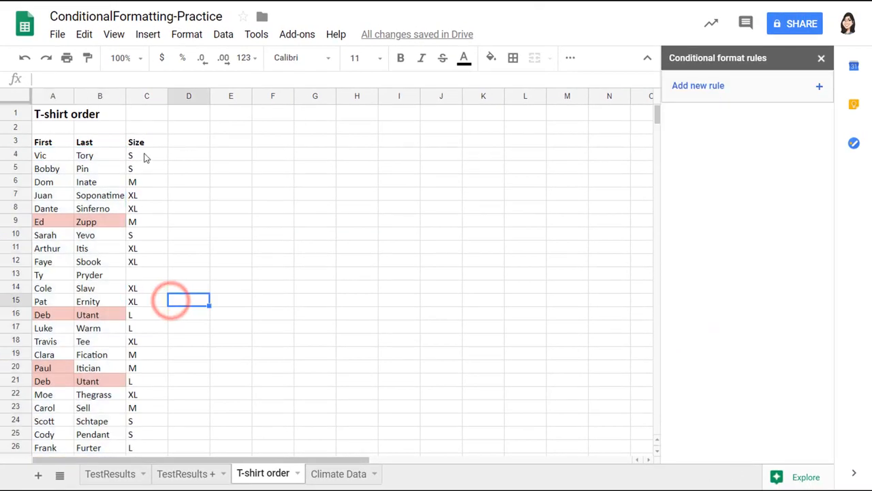
Shade blank Size cells in C4:C78 yellow using a 'Cell is empty' rule with the yellow preset
{"action": "left_click_drag", "start_coordinate": [146, 154], "coordinate": [130, 351]}
{"action": "scroll", "coordinate": [156, 350], "scroll_direction": "up", "scroll_amount": 12}
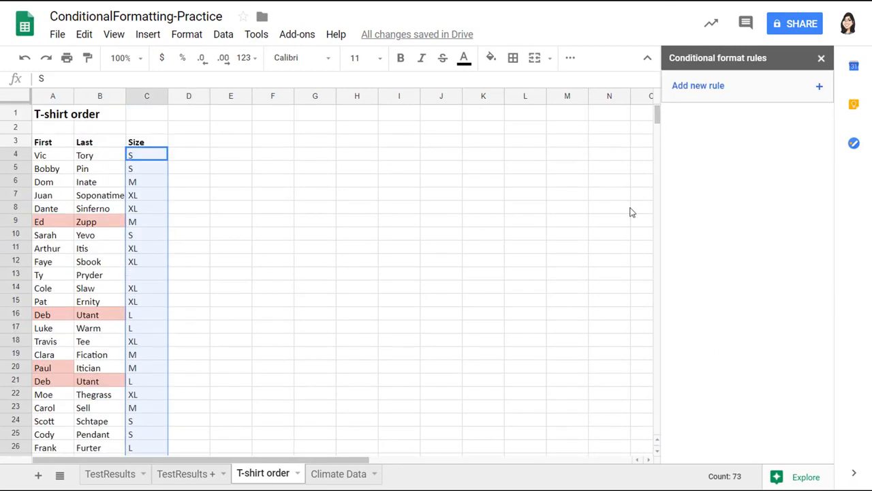
{"action": "left_click", "coordinate": [789, 89]}
{"action": "left_click", "coordinate": [758, 198]}
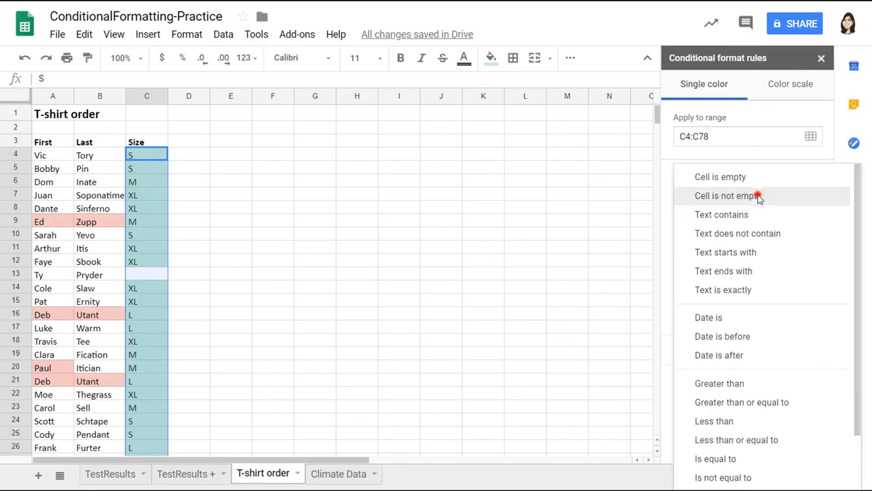
{"action": "left_click", "coordinate": [760, 175]}
{"action": "left_click", "coordinate": [761, 242]}
{"action": "left_click", "coordinate": [747, 272]}
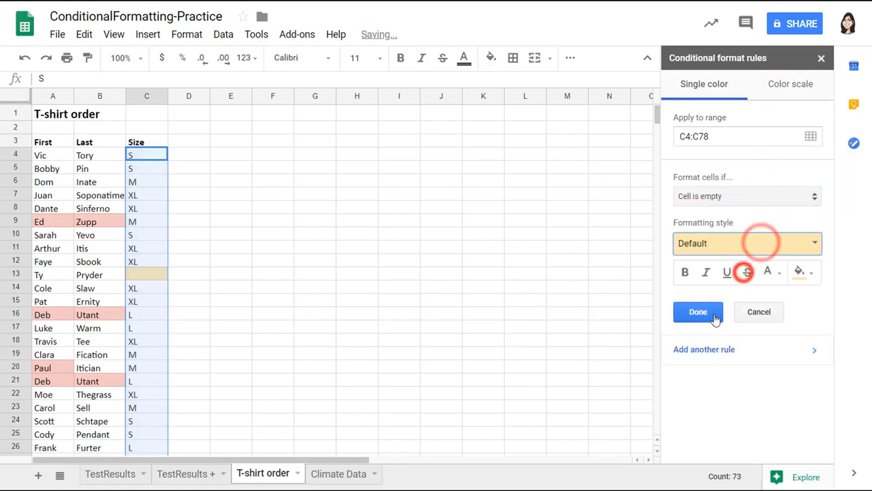
{"action": "left_click", "coordinate": [697, 311]}
{"action": "left_click", "coordinate": [286, 279]}
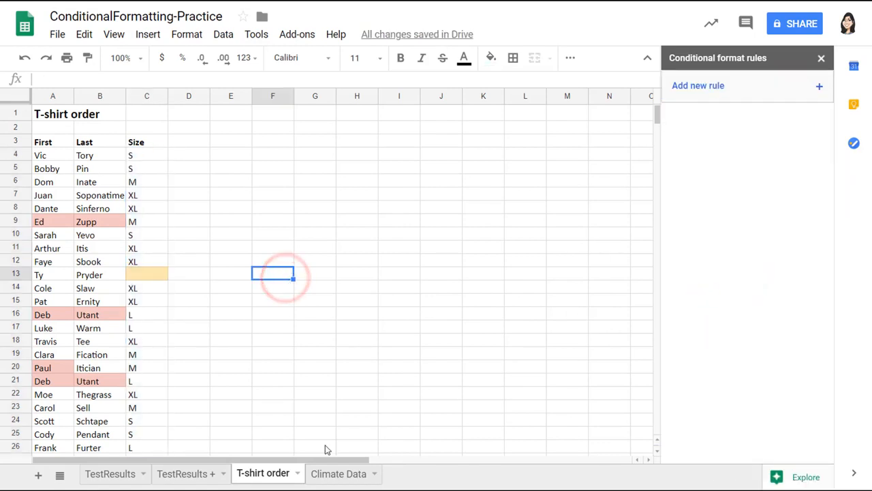
{"action": "left_click", "coordinate": [334, 473]}
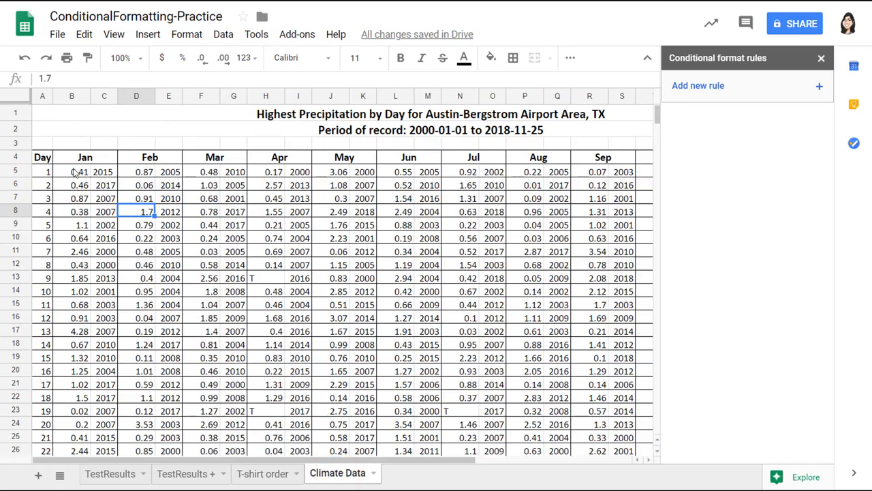
Apply a reversed green colour scale to B5:B35, darkest for the highest precipitation
{"action": "left_click_drag", "start_coordinate": [77, 171], "coordinate": [82, 225]}
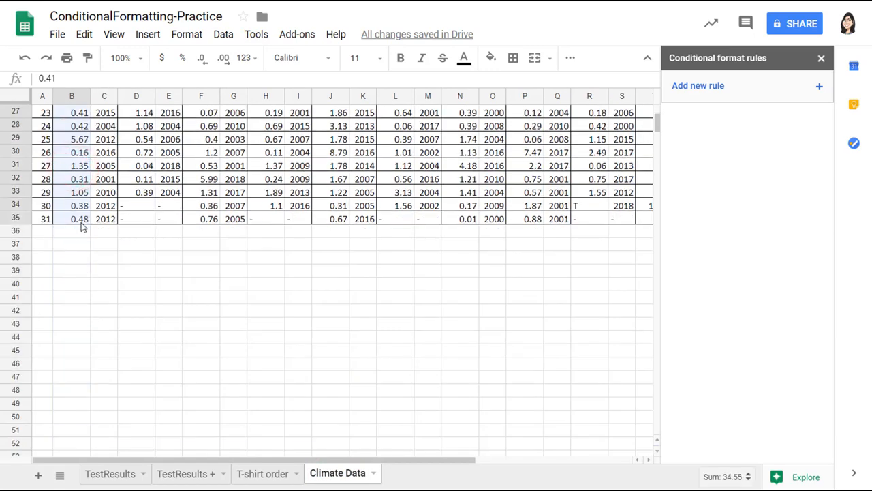
{"action": "scroll", "coordinate": [81, 225], "scroll_direction": "up", "scroll_amount": 8}
{"action": "left_click", "coordinate": [723, 85]}
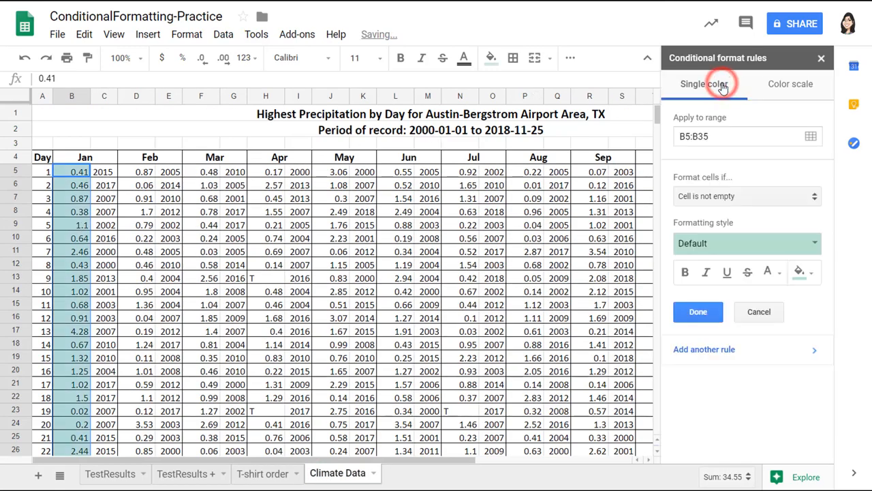
{"action": "left_click", "coordinate": [782, 96]}
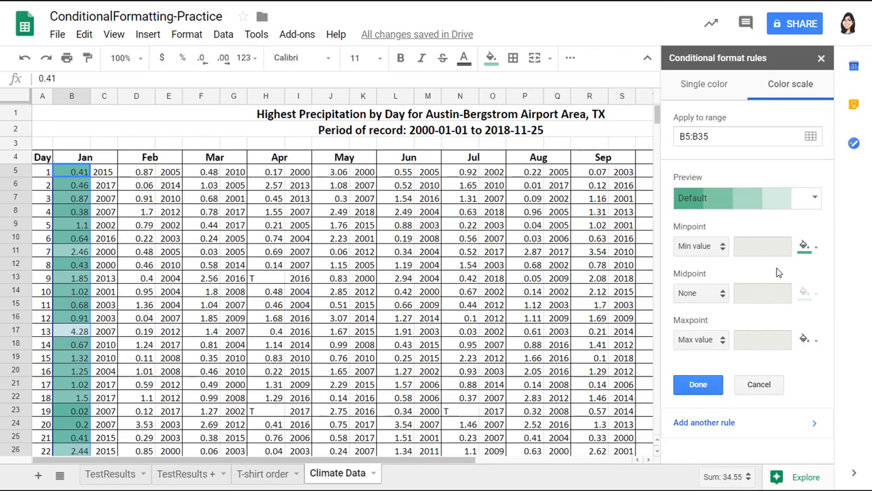
{"action": "left_click", "coordinate": [812, 198]}
{"action": "left_click", "coordinate": [711, 251]}
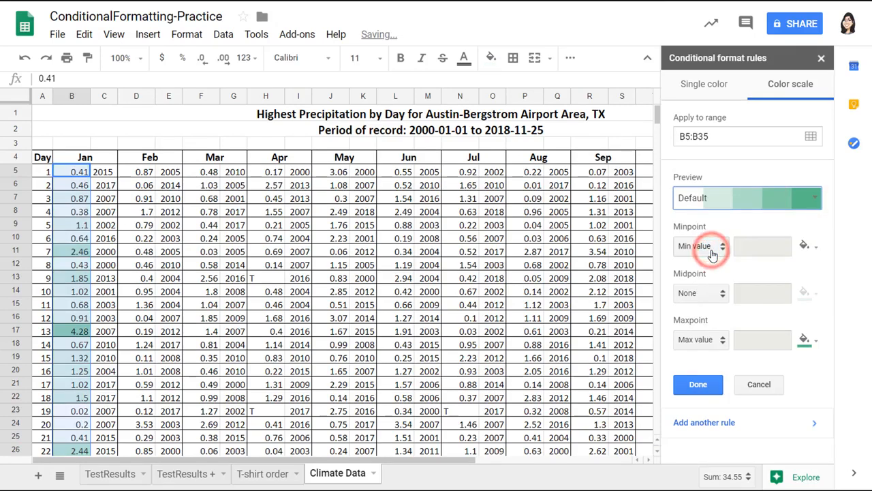
{"action": "left_click", "coordinate": [698, 384]}
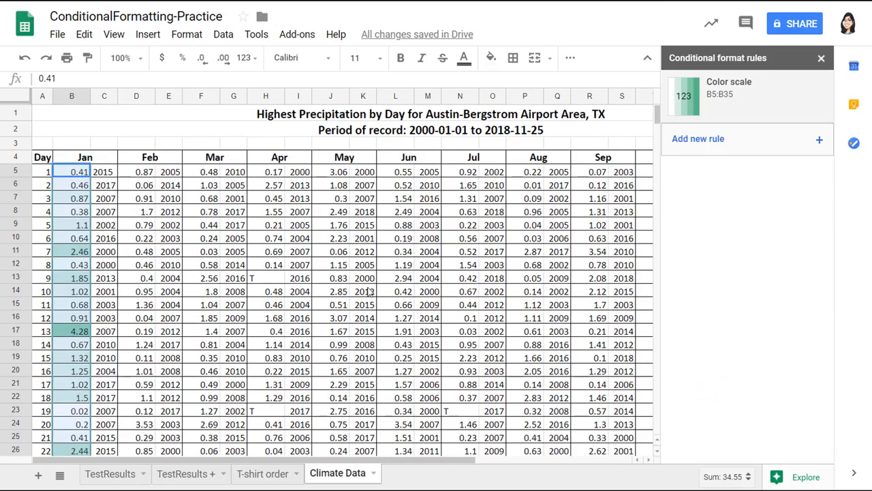
{"action": "left_click", "coordinate": [211, 225]}
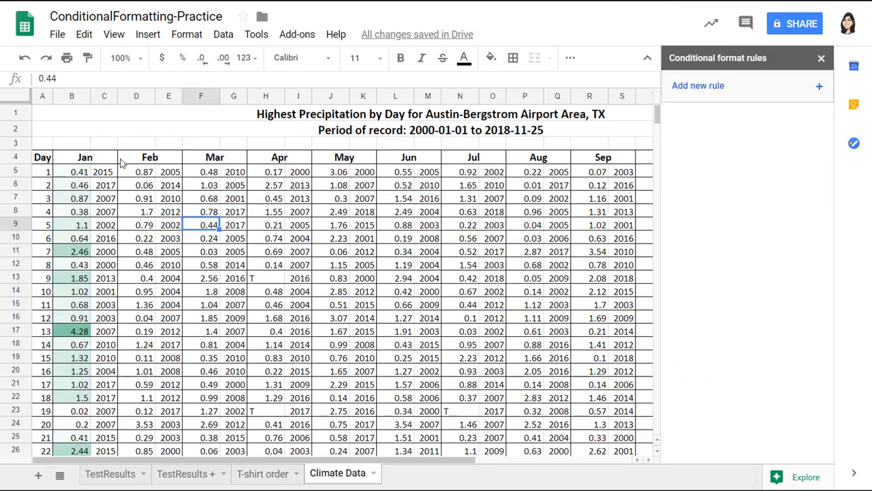
Add a custom formula rule =c5=mode($c$5:$y$35) to C5:Y35, highlighting the 2007 cells
{"action": "left_click_drag", "start_coordinate": [99, 171], "coordinate": [558, 384]}
{"action": "left_click_drag", "start_coordinate": [552, 461], "coordinate": [315, 431]}
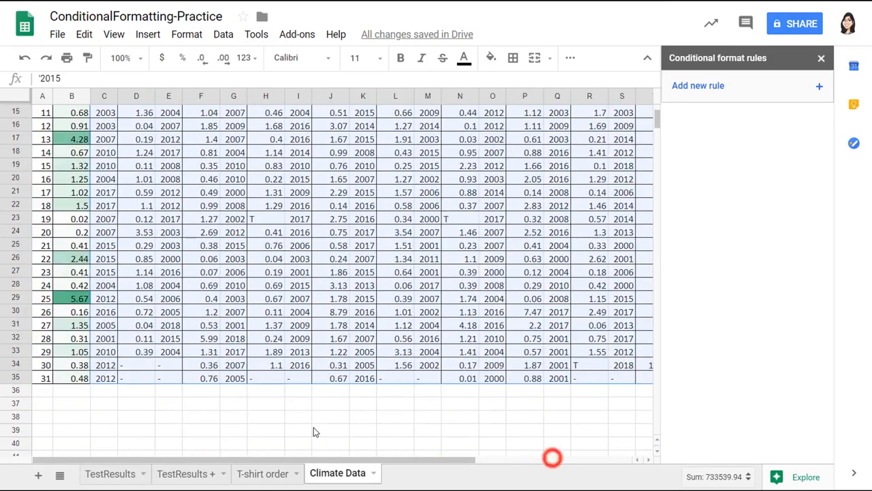
{"action": "scroll", "coordinate": [347, 359], "scroll_direction": "up", "scroll_amount": 4}
{"action": "left_click", "coordinate": [814, 87]}
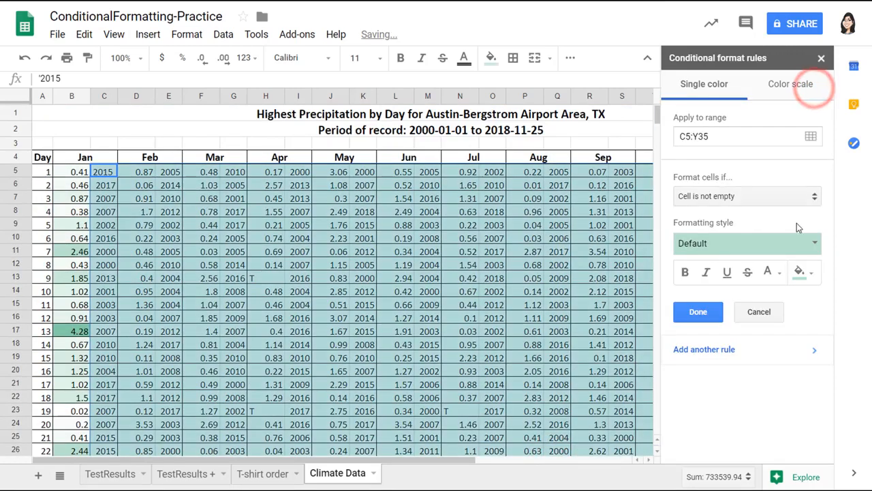
{"action": "left_click", "coordinate": [787, 195]}
{"action": "scroll", "coordinate": [743, 341], "scroll_direction": "down", "scroll_amount": 2}
{"action": "left_click", "coordinate": [728, 476]}
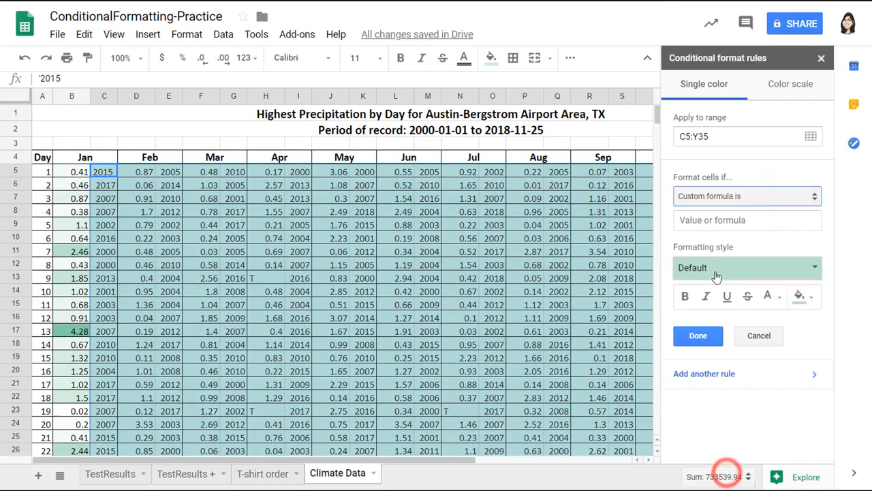
{"action": "left_click", "coordinate": [714, 220]}
{"action": "type", "text": "=c5="}
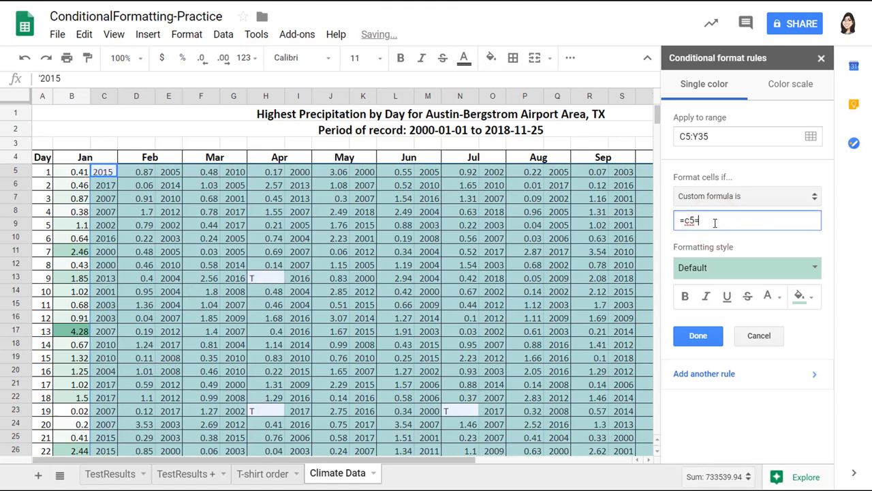
{"action": "type", "text": "mode($c$5:$y$35"}
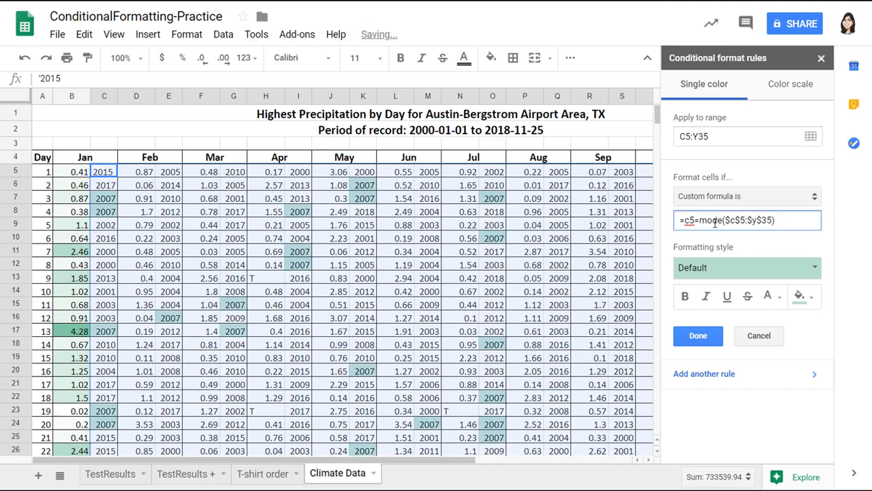
{"action": "left_click", "coordinate": [697, 336]}
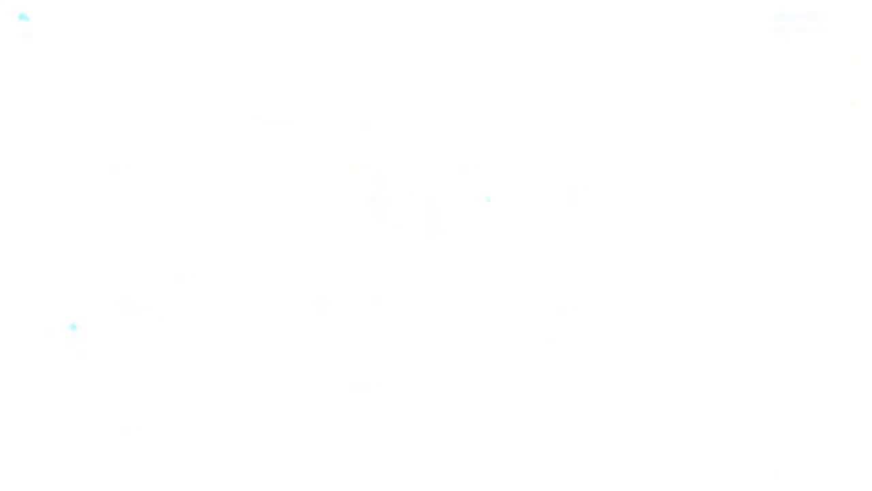